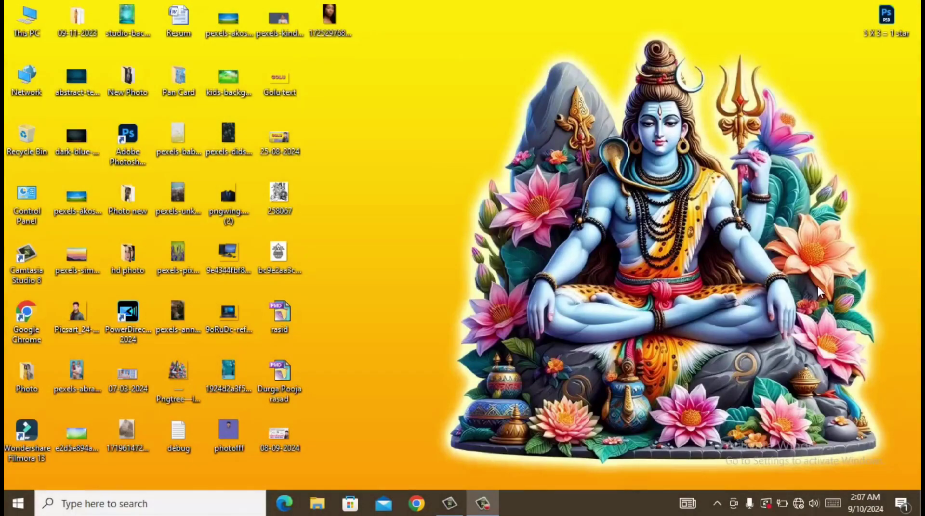
# - Open the Windows search panel from the taskbar's 'Type here to search' box
pyautogui.click(103, 502)
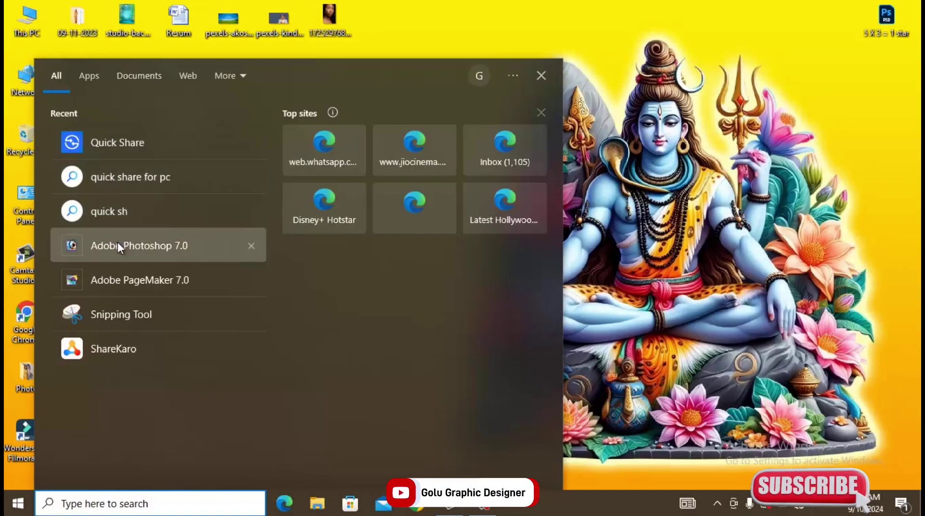
# - Launch Adobe Photoshop 7.0 from the search panel's Recent list
pyautogui.click(118, 246)
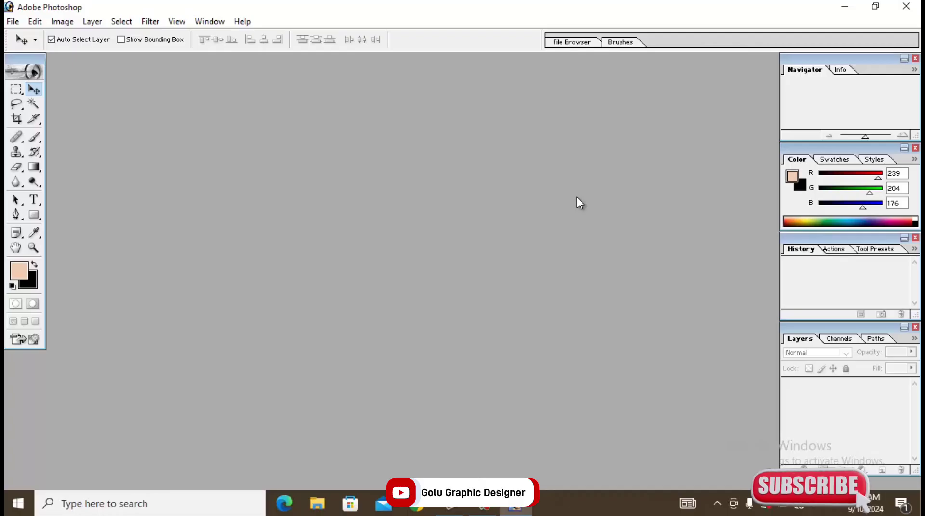
# - Open the portrait image 1725297685297.jpg from the Desktop
pyautogui.doubleClick(464, 248)
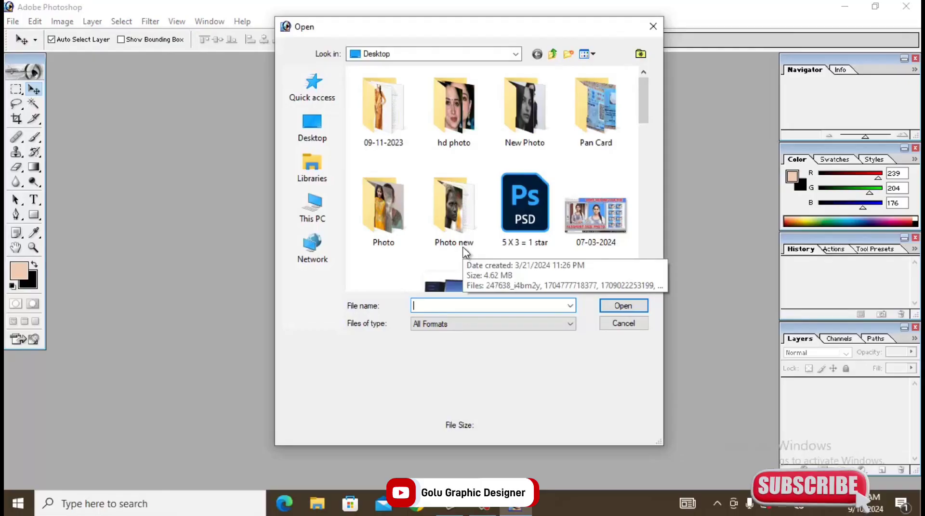
pyautogui.scroll(-5, 465, 253)
pyautogui.click(595, 104)
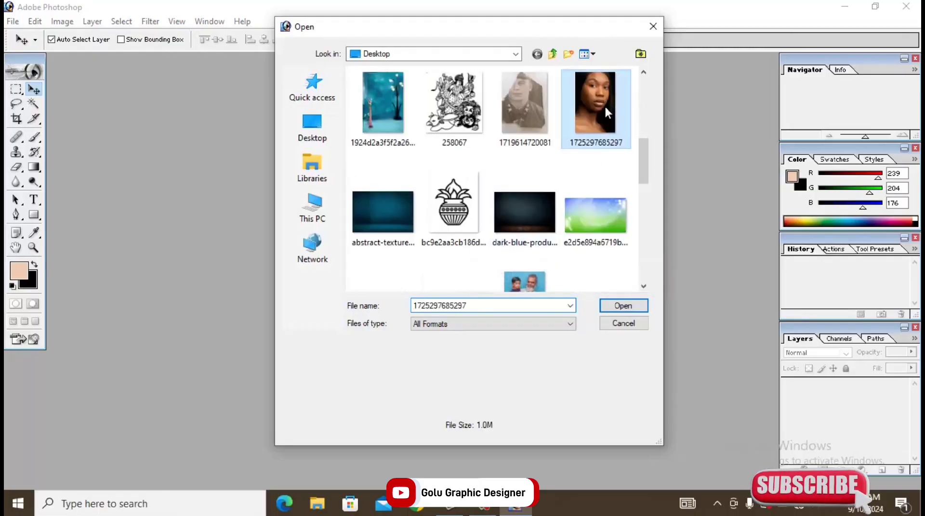
pyautogui.click(612, 308)
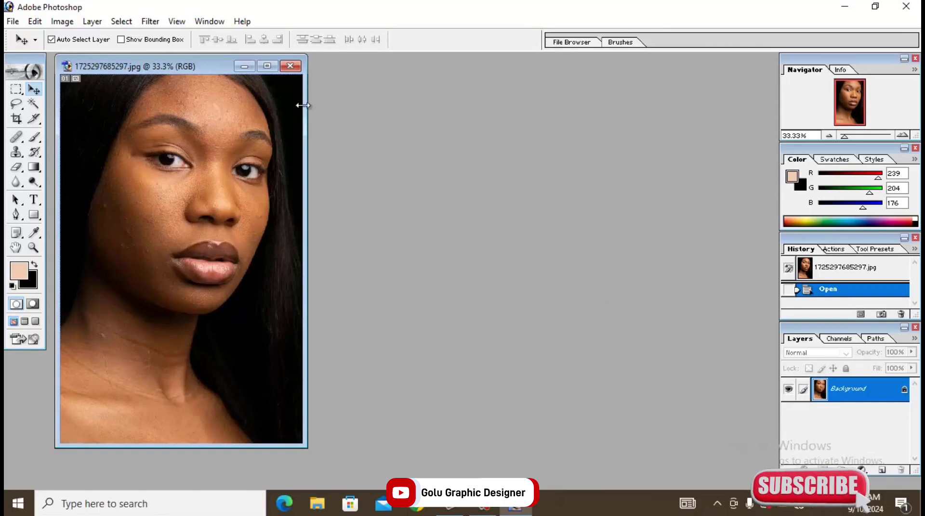
# - Maximize the document, zoom to about 118% on the lips, and float a taller Layers palette
pyautogui.click(267, 67)
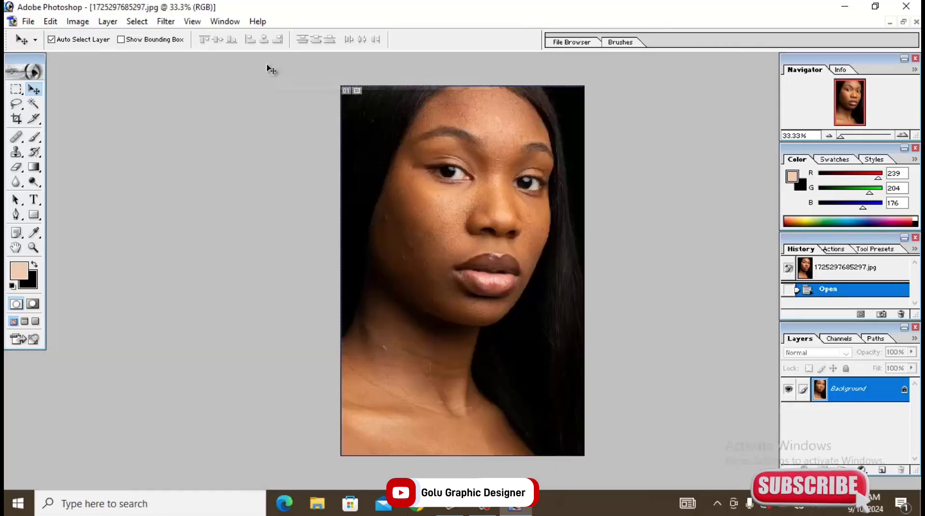
pyautogui.click(472, 186)
pyautogui.moveTo(232, 188); pyautogui.dragTo(588, 437)
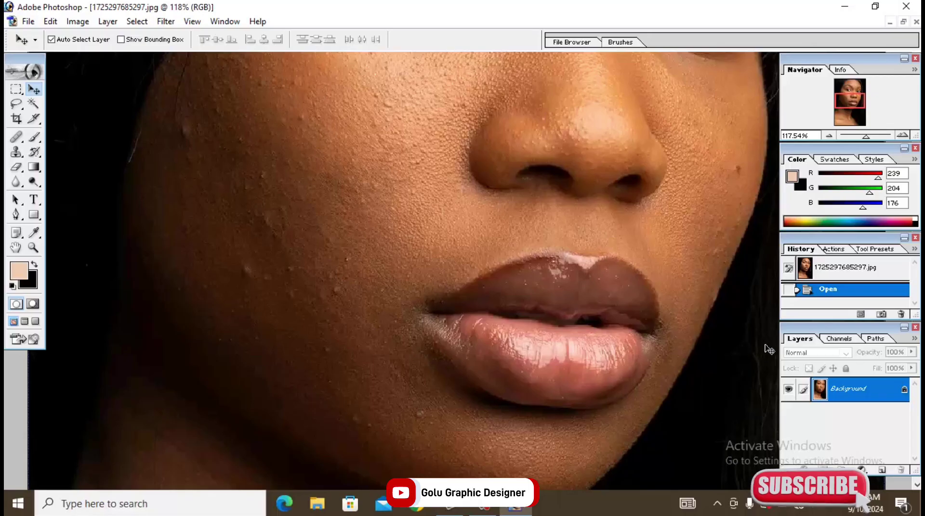
pyautogui.moveTo(800, 338); pyautogui.dragTo(477, 261)
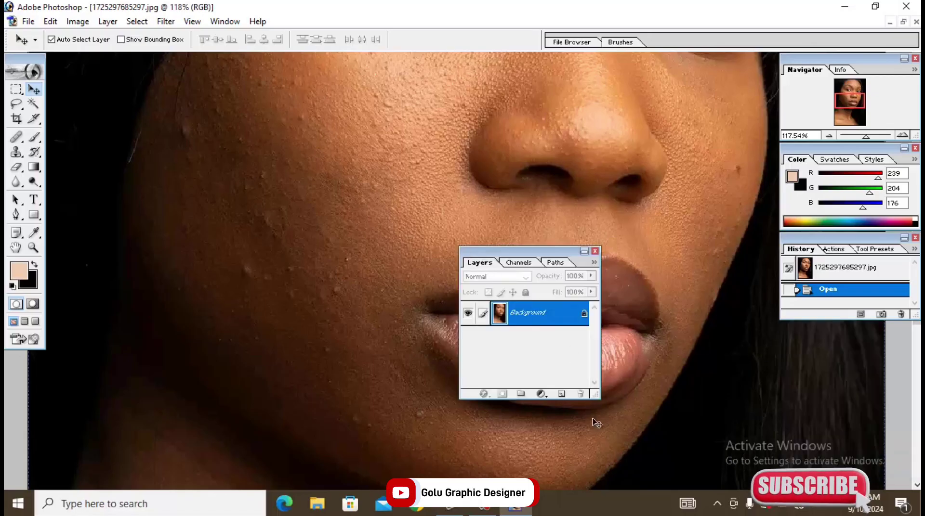
pyautogui.moveTo(597, 398); pyautogui.dragTo(593, 430)
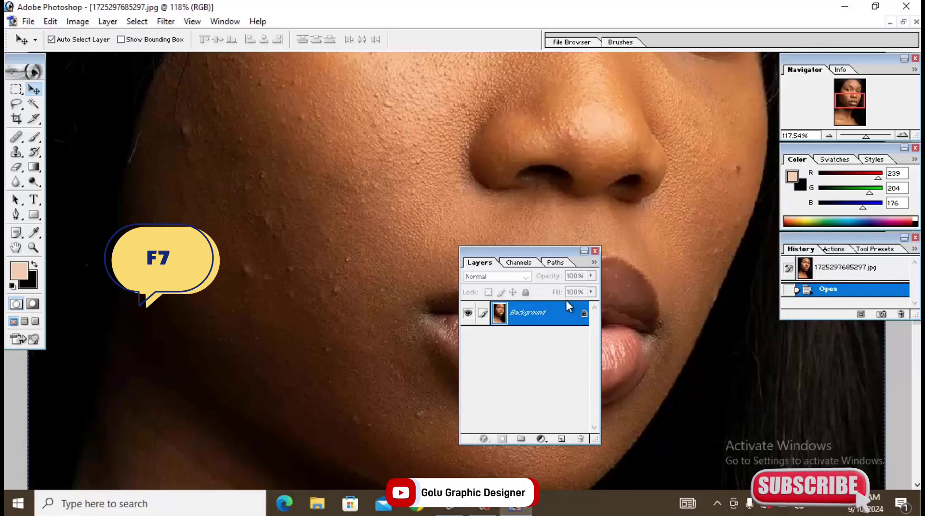
# - Duplicate the Background layer as a new layer named 'photo'
pyautogui.rightClick(548, 323)
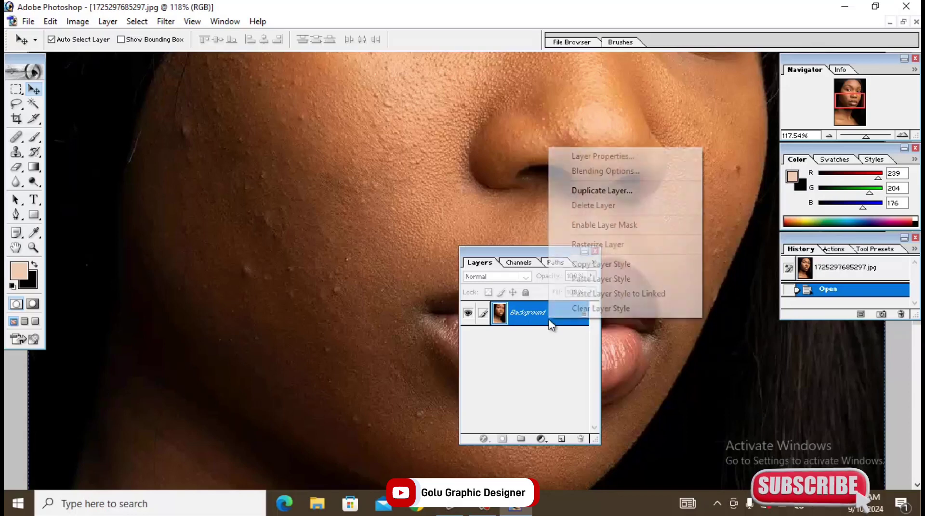
pyautogui.click(584, 192)
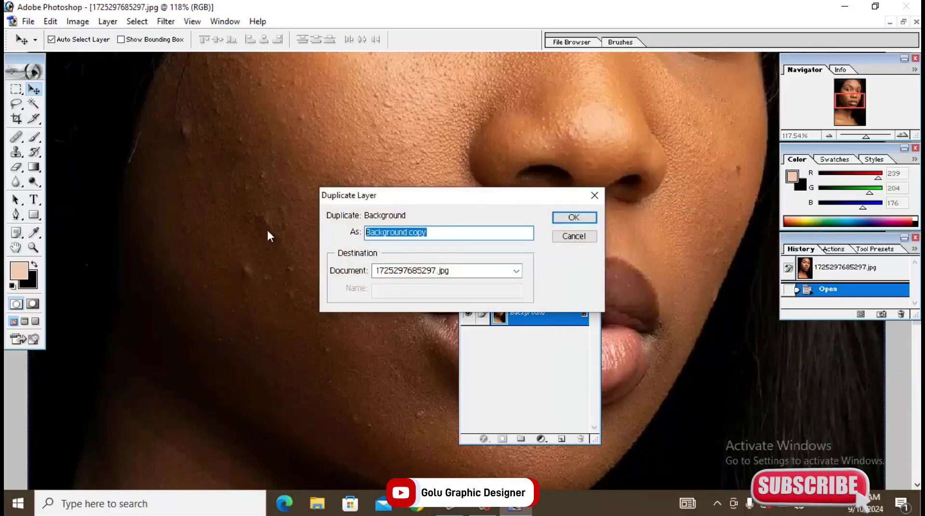
pyautogui.write('photo')
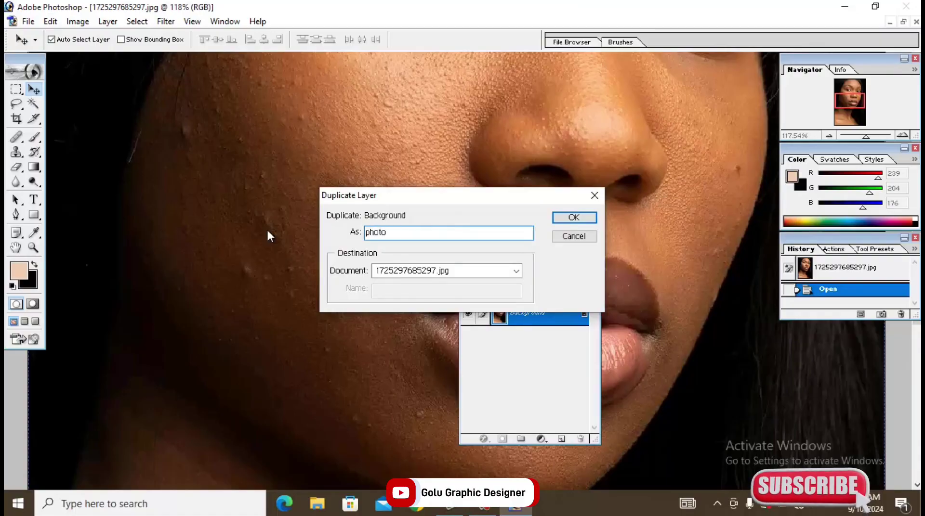
pyautogui.click(575, 219)
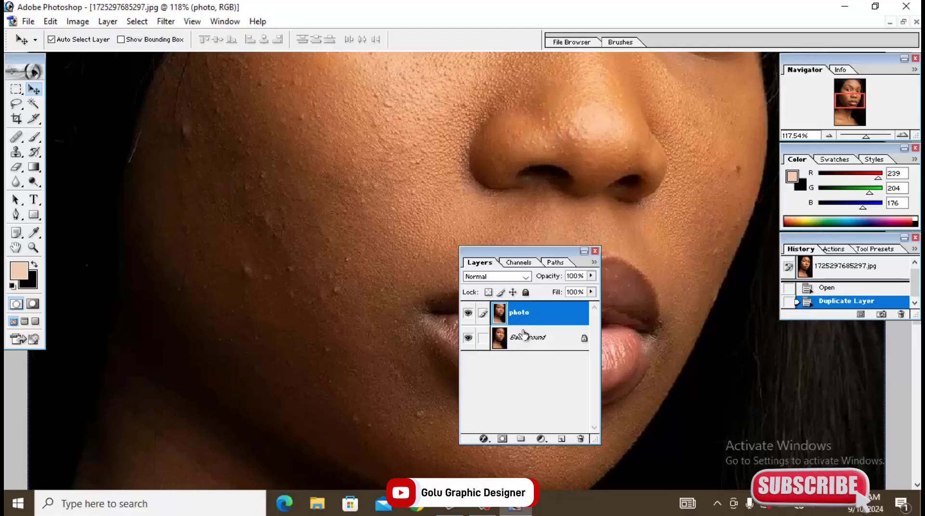
# - Move the Layers palette off the lips and select the photo layer
pyautogui.click(527, 338)
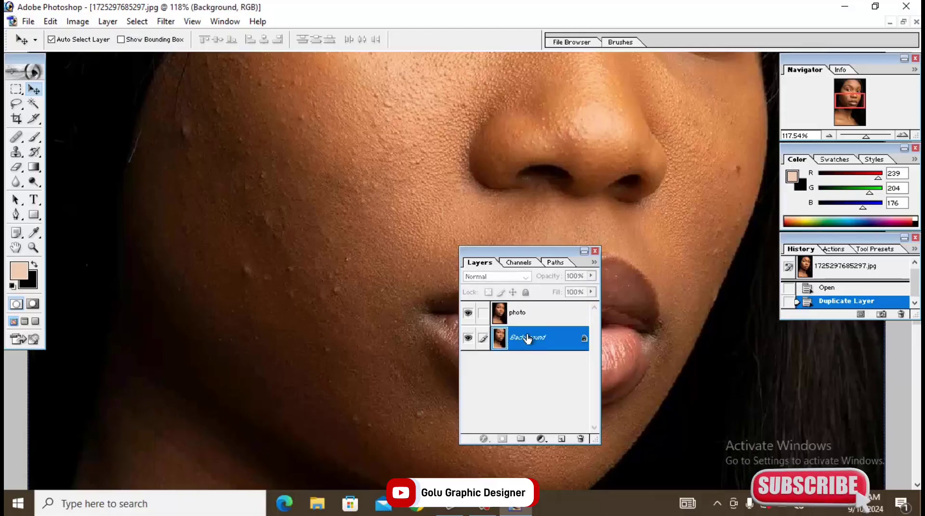
pyautogui.moveTo(530, 251); pyautogui.dragTo(661, 240)
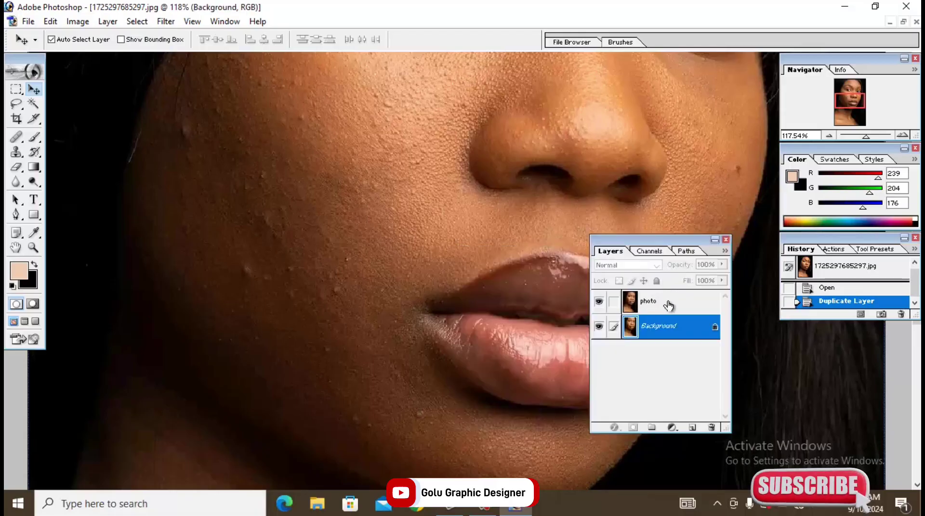
pyautogui.click(650, 308)
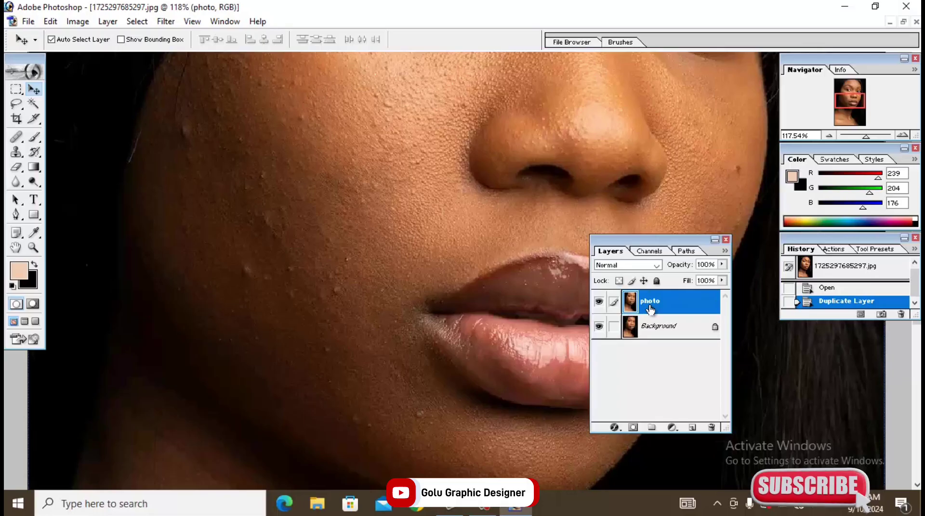
pyautogui.click(75, 22)
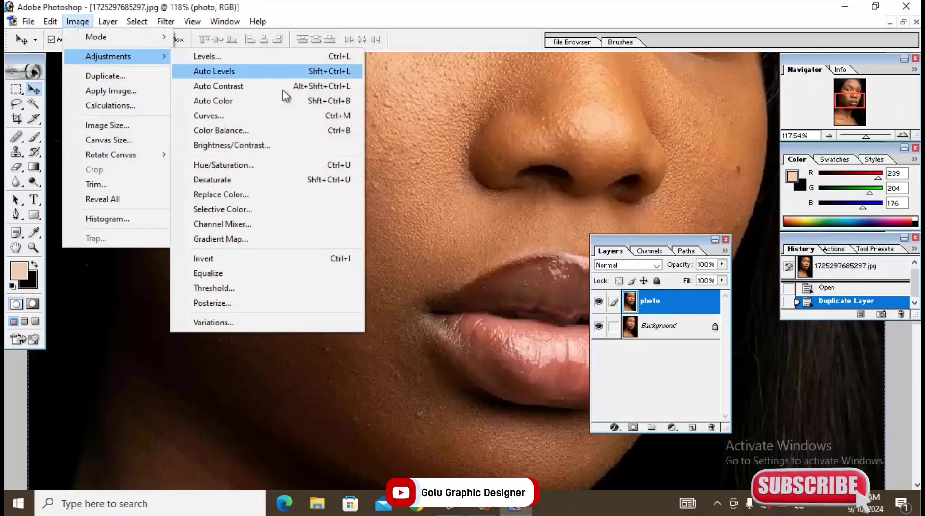
pyautogui.moveTo(108, 56)
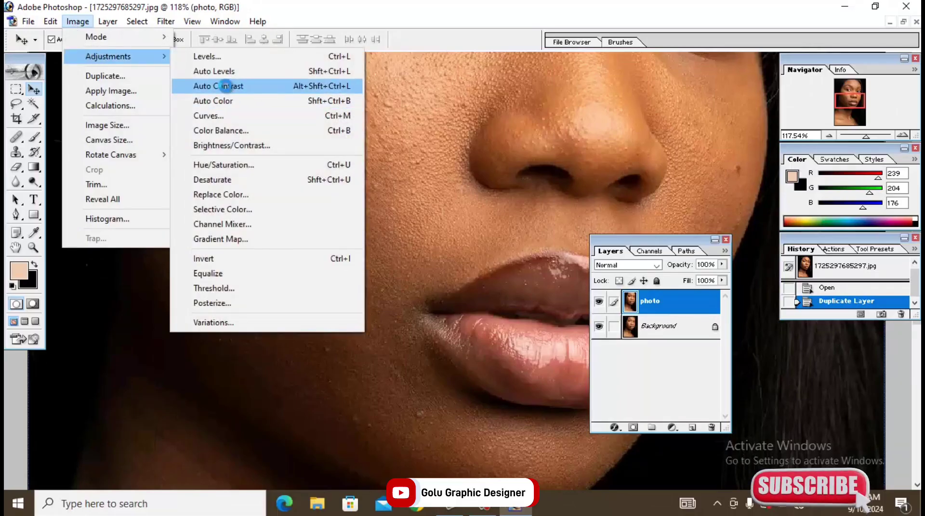
# - Apply Auto Contrast to the photo layer and set its blend mode to Vivid Light
pyautogui.click(226, 86)
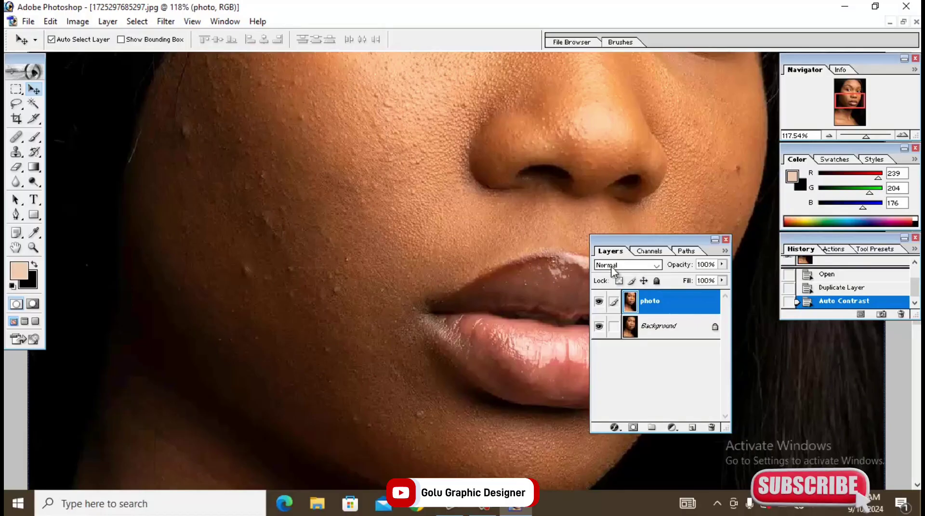
pyautogui.click(612, 269)
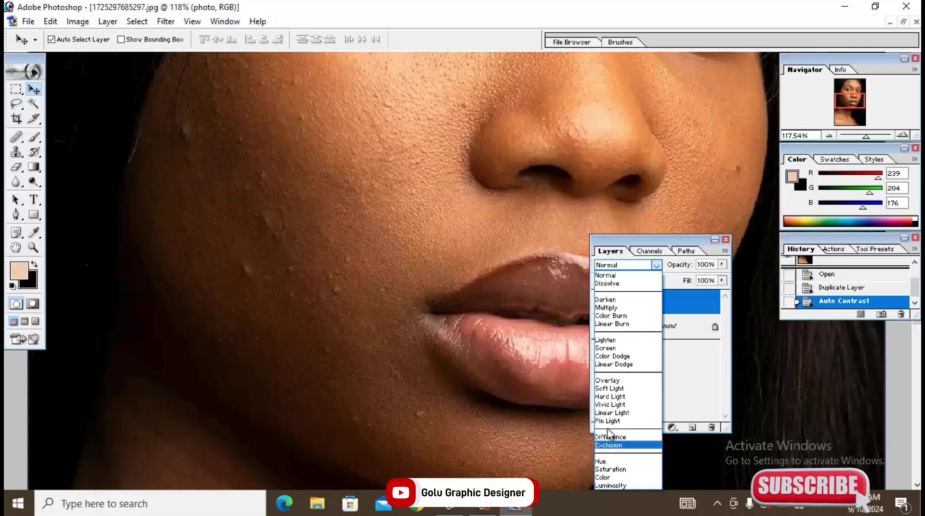
pyautogui.click(610, 405)
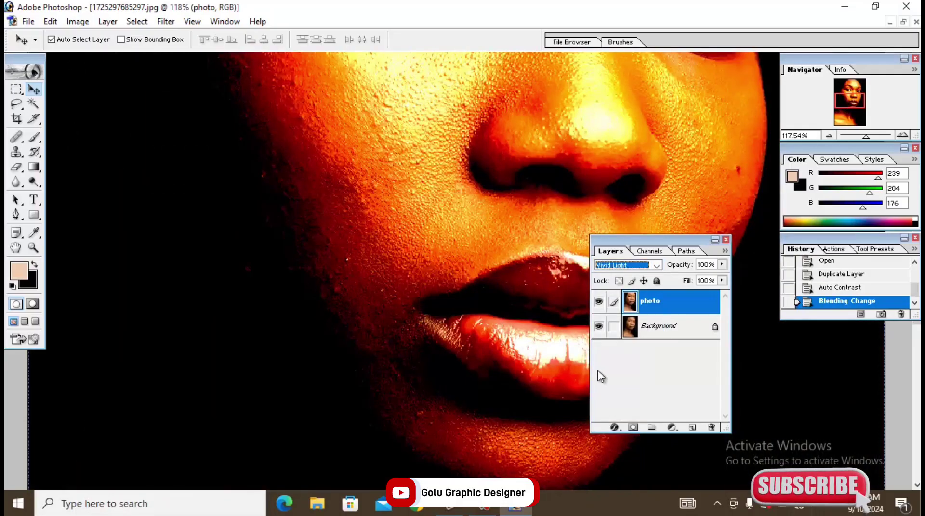
# - Zoom out to 50% and invert the photo layer's colours
pyautogui.scroll(3, 601, 376)
pyautogui.hotkey('ctrl', '-')
pyautogui.hotkey('ctrl', '-')
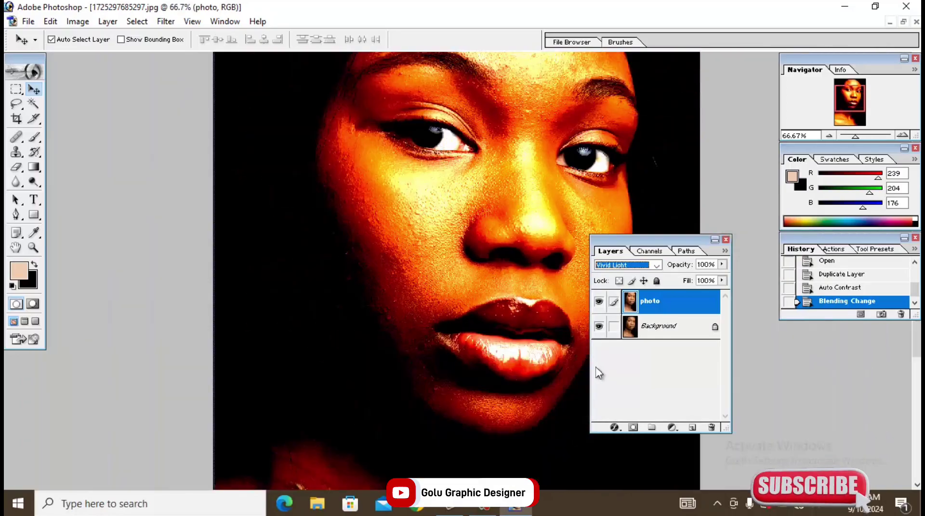
pyautogui.hotkey('ctrl', '-')
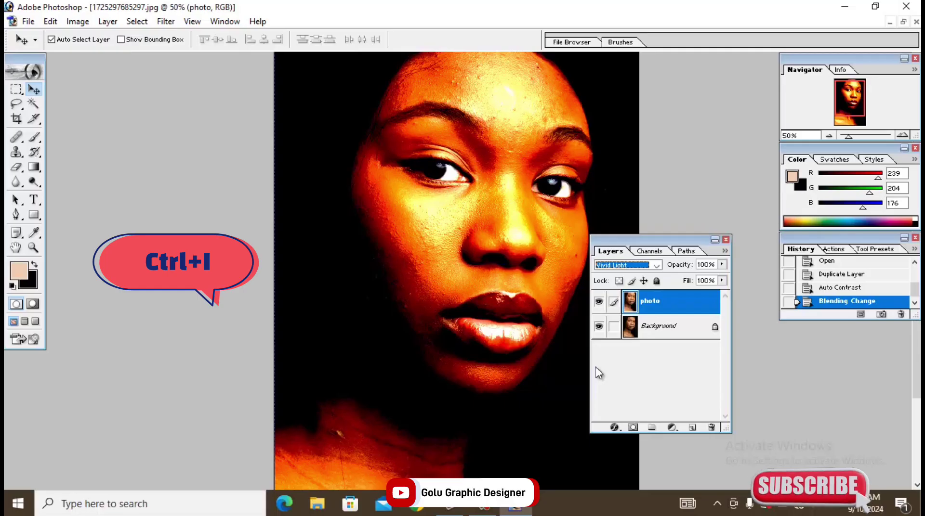
pyautogui.hotkey('ctrl', 'i')
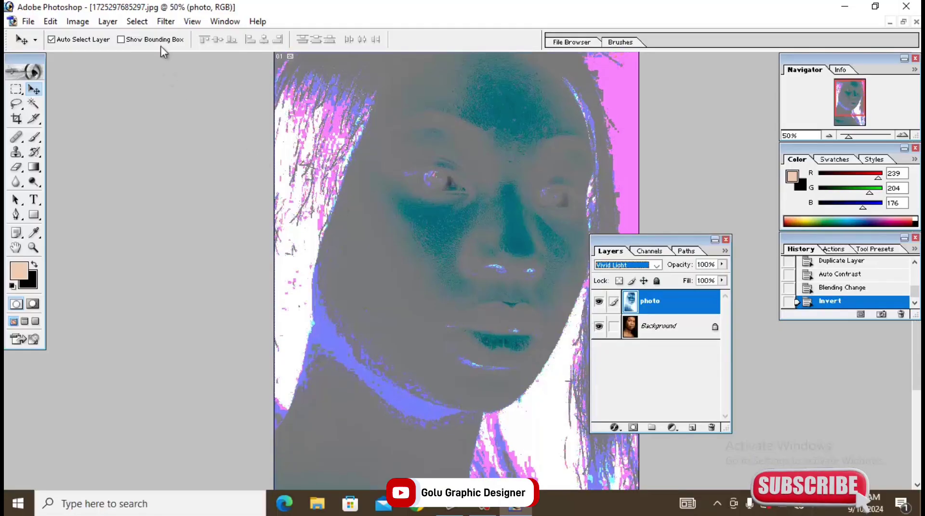
# - Apply the High Pass filter to the photo layer
pyautogui.click(166, 21)
pyautogui.moveTo(187, 283)
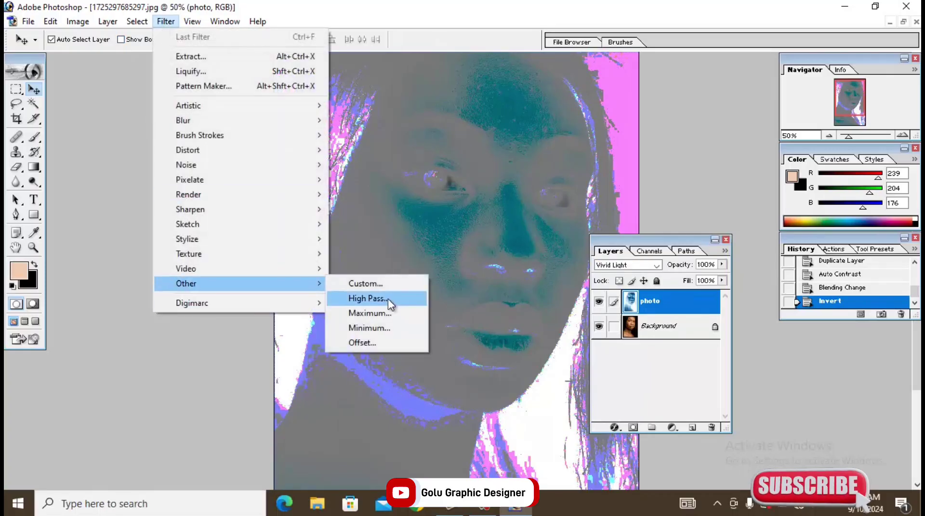
pyautogui.click(369, 298)
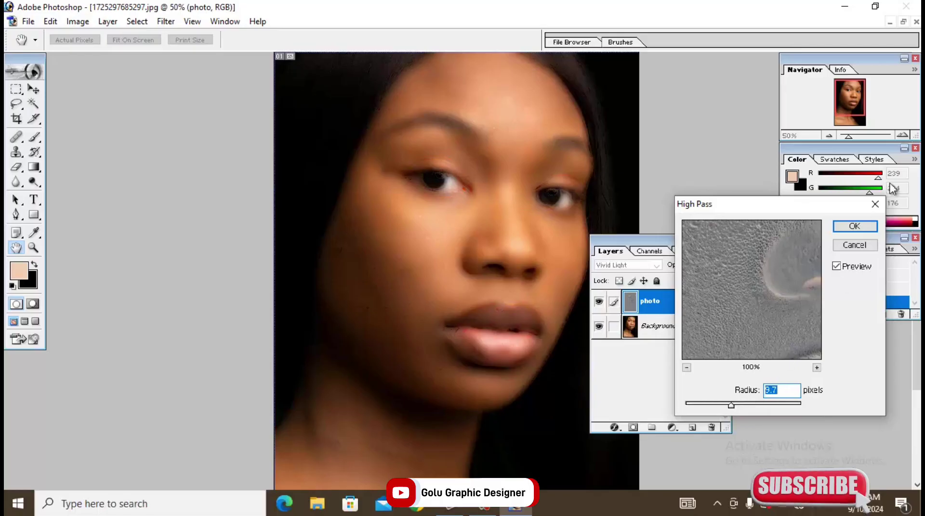
pyautogui.click(852, 227)
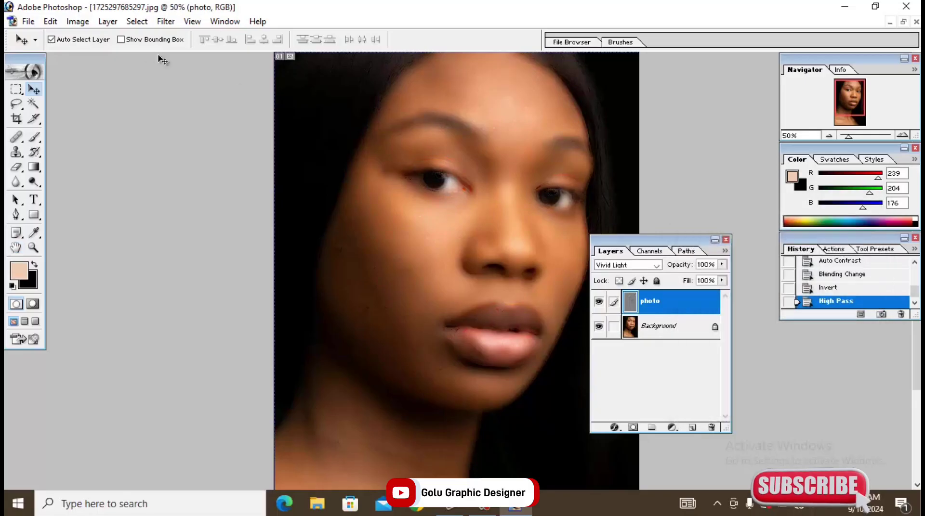
# - Apply a Gaussian Blur with a very small radius to the photo layer
pyautogui.click(166, 21)
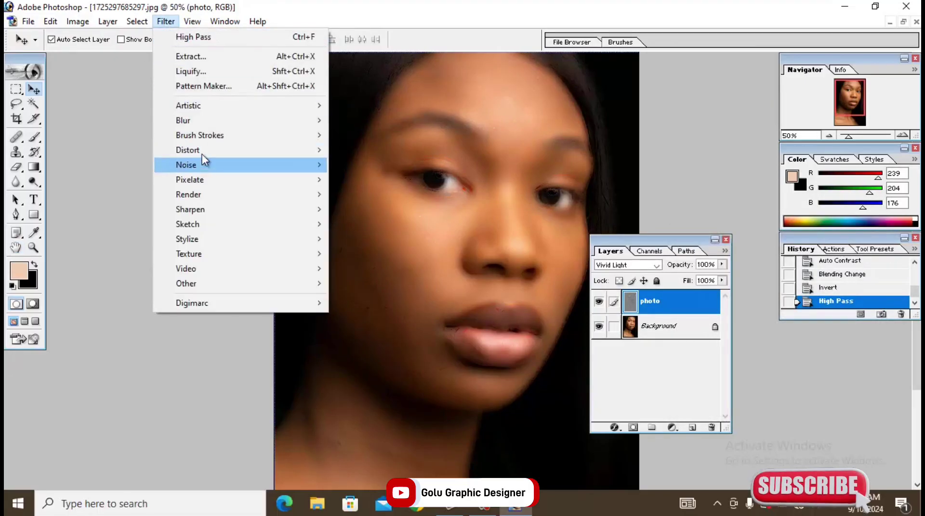
pyautogui.moveTo(183, 121)
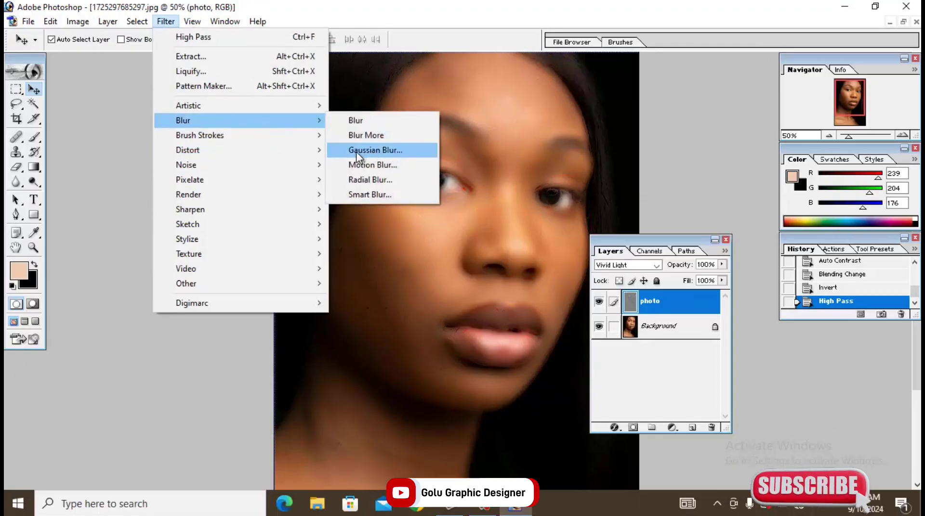
pyautogui.click(391, 154)
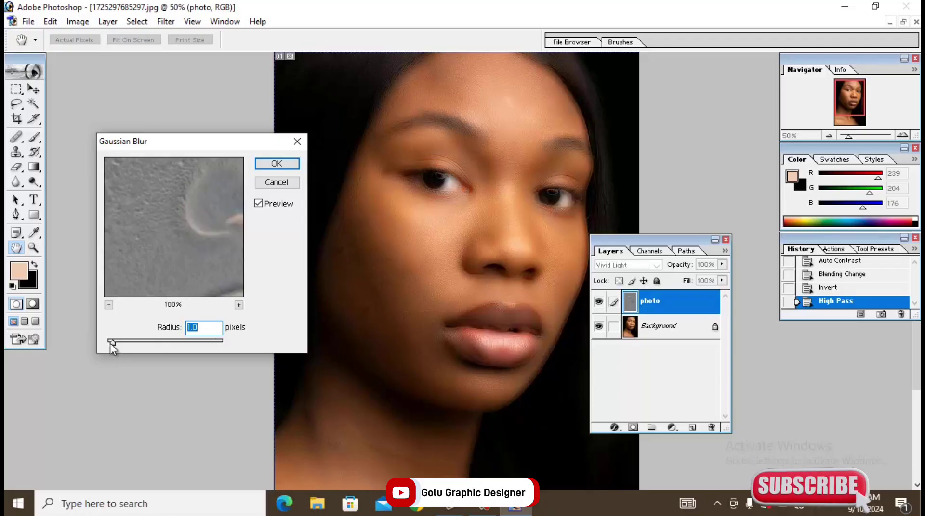
pyautogui.moveTo(112, 343); pyautogui.dragTo(107, 342)
pyautogui.click(265, 165)
# - Add a black hide-all mask to the photo layer, then view the face at 100%
pyautogui.press('v')
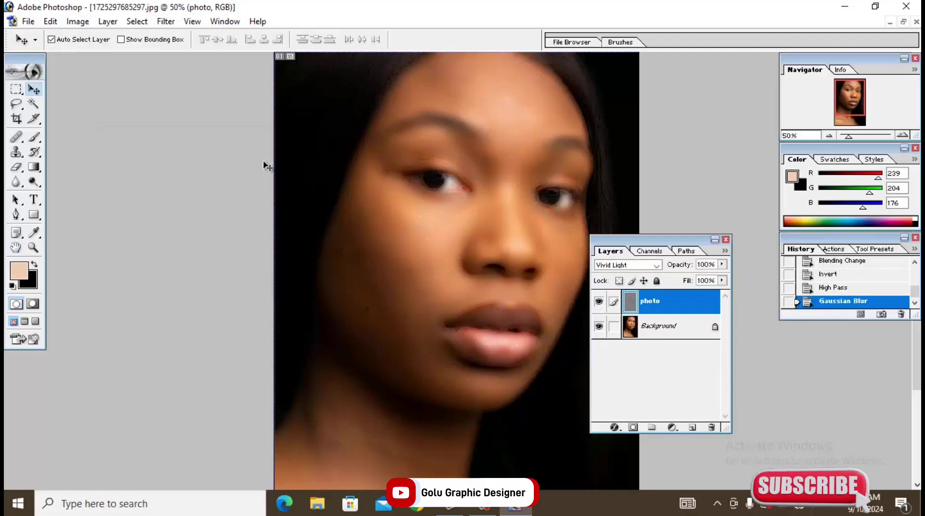
pyautogui.scroll(3, 553, 378)
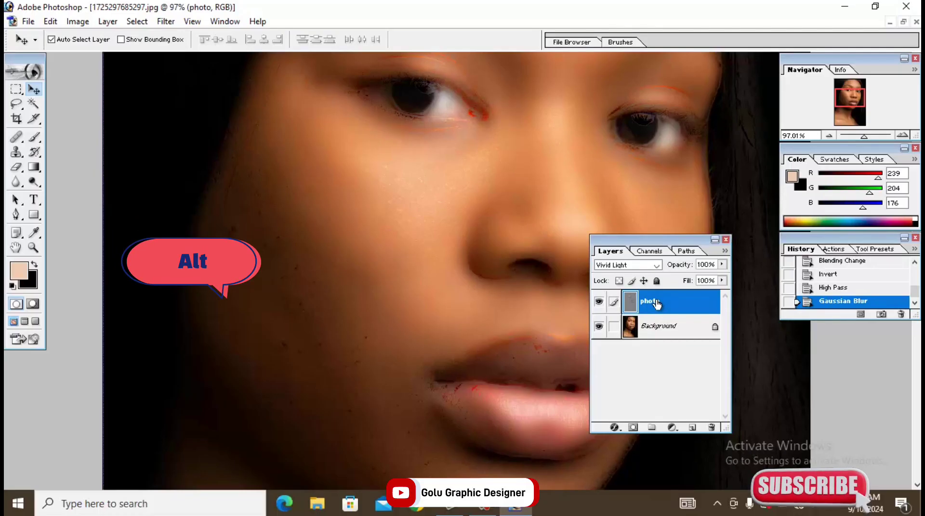
pyautogui.keyDown('alt'); pyautogui.click(632, 428); pyautogui.keyUp('alt')
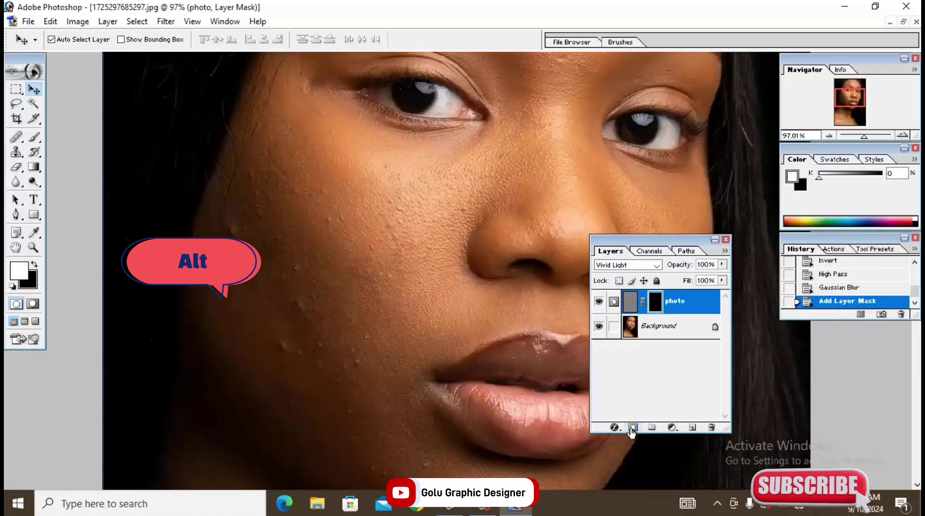
pyautogui.hotkey('ctrl', '-')
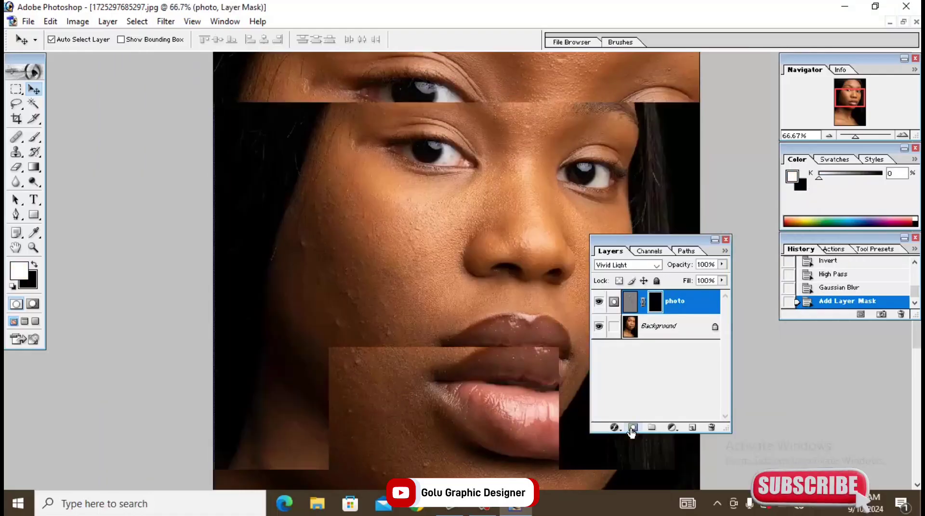
pyautogui.hotkey('ctrl', '-')
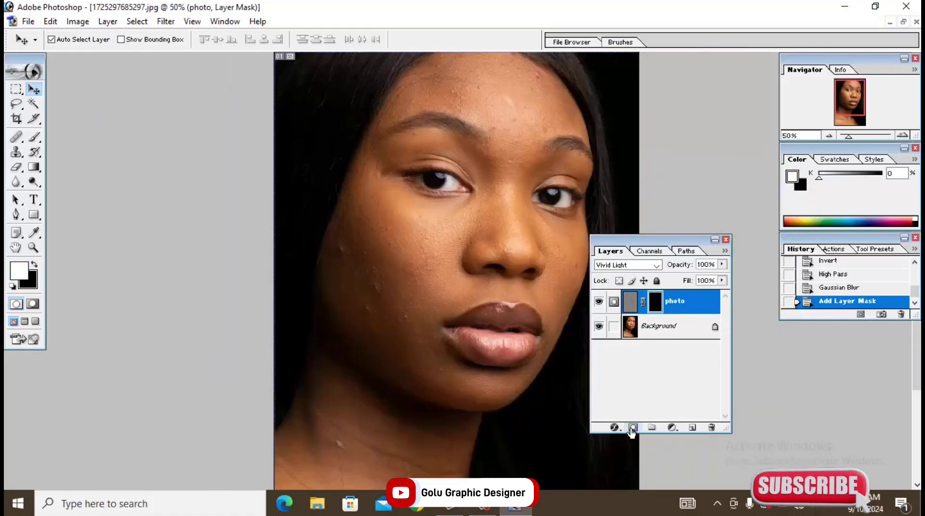
pyautogui.hotkey('ctrl', 'alt', '0')
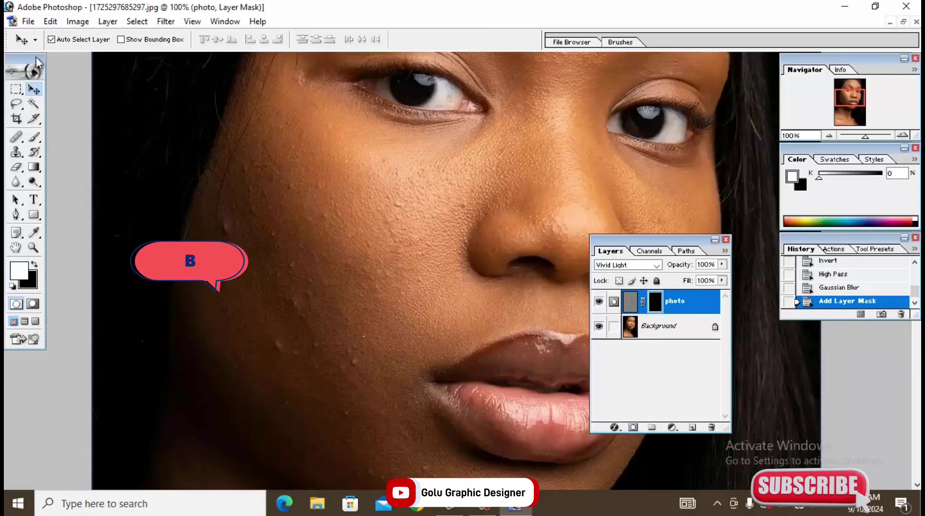
# - Switch to the Brush tool with opacity set to 80%
pyautogui.moveTo(20, 57); pyautogui.dragTo(46, 57)
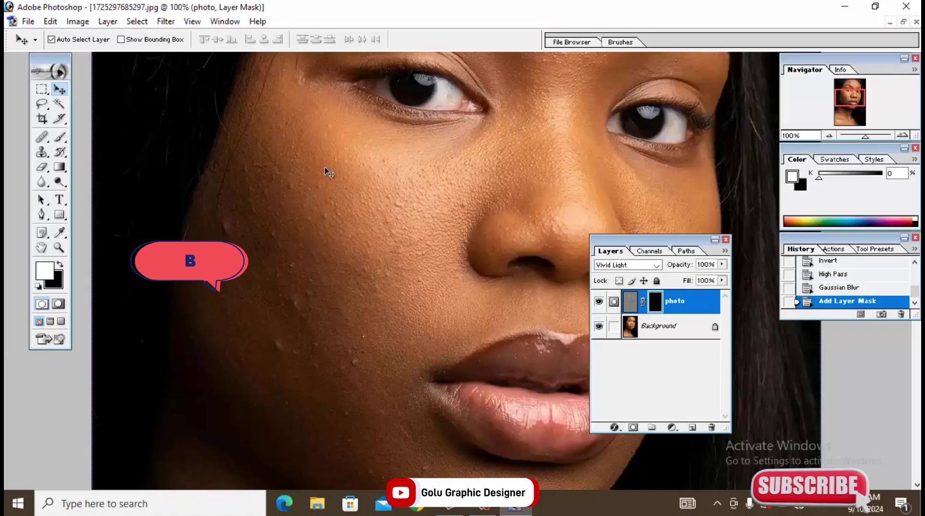
pyautogui.click(58, 140)
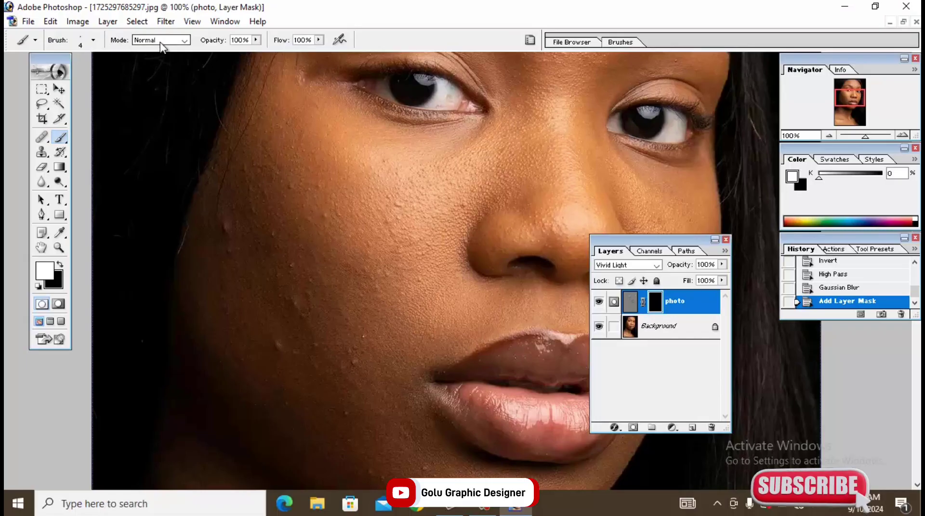
pyautogui.click(221, 41)
# - Choose the 300 px soft brush tip
pyautogui.rightClick(335, 191)
pyautogui.scroll(-1, 400, 284)
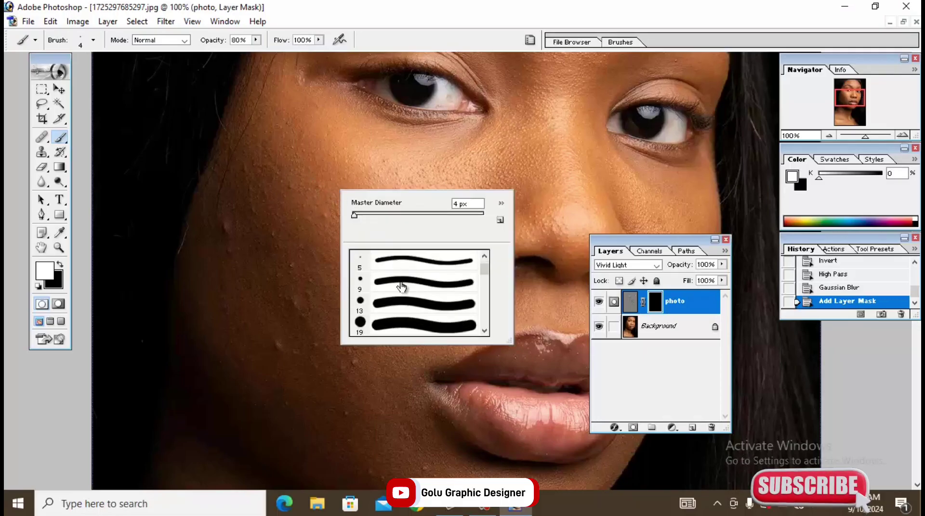
pyautogui.scroll(-1, 402, 286)
pyautogui.scroll(-2, 402, 287)
pyautogui.scroll(-2, 399, 286)
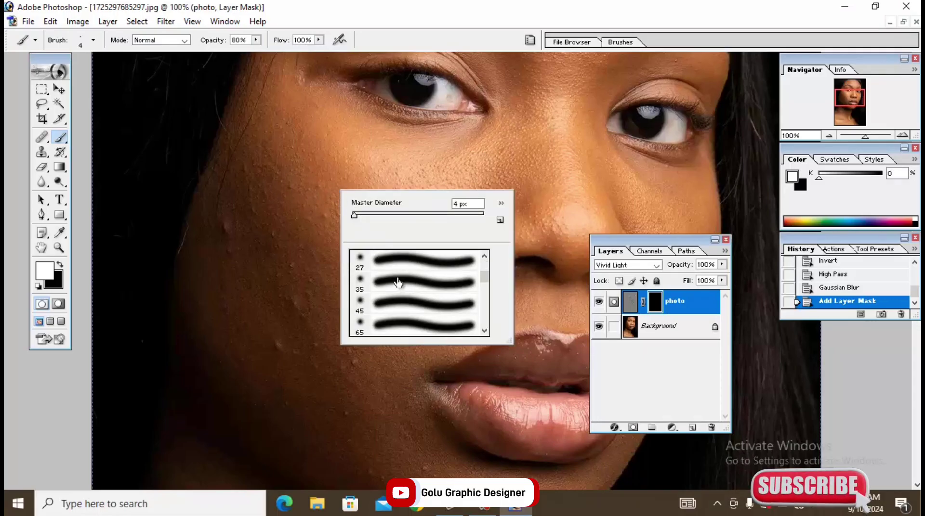
pyautogui.scroll(-1, 396, 285)
pyautogui.scroll(-1, 396, 284)
pyautogui.scroll(-2, 392, 279)
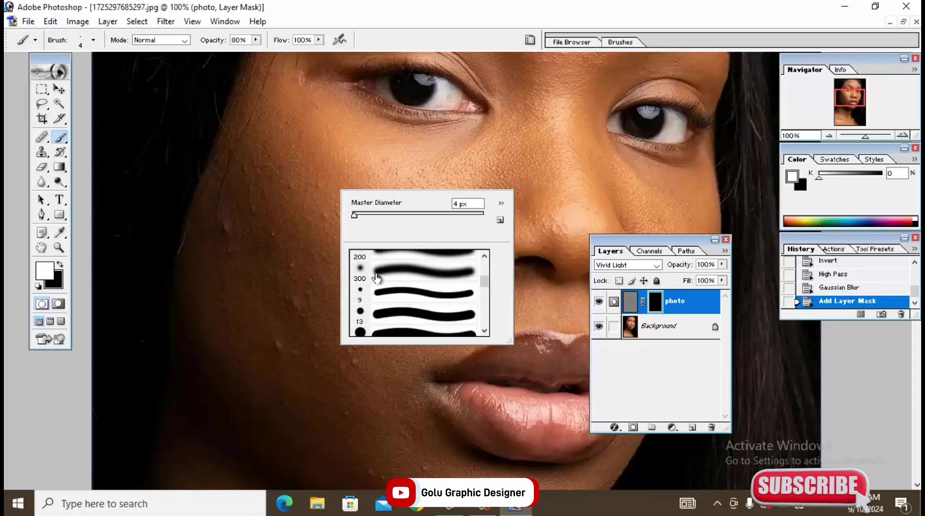
pyautogui.click(377, 278)
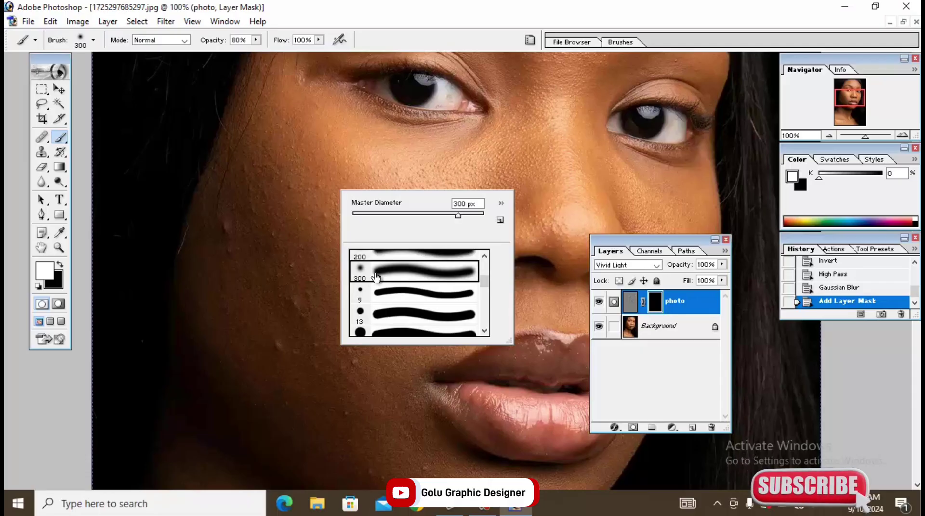
# - Paint white into the mask across the cheek to reveal the smoothed skin
pyautogui.click(16, 428)
pyautogui.moveTo(16, 428); pyautogui.dragTo(500, 322)
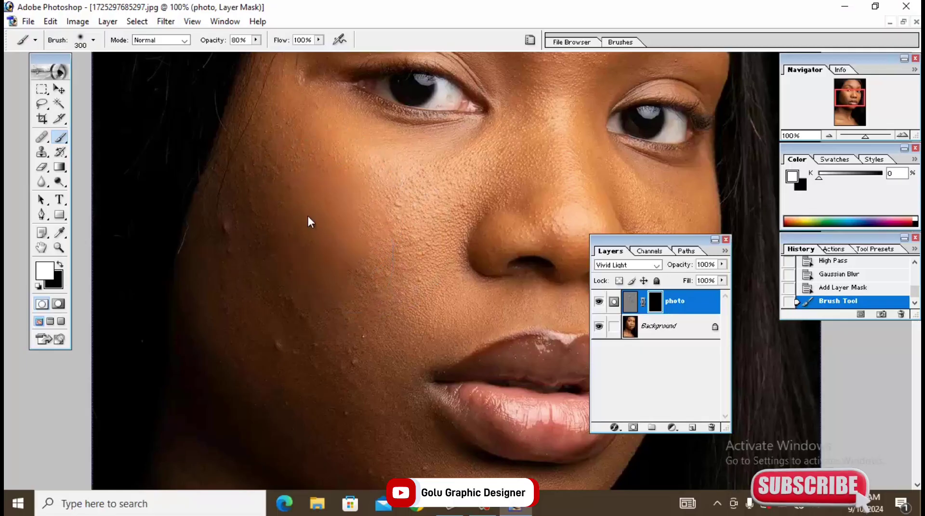
pyautogui.moveTo(309, 221)
pyautogui.mouseDown()
pyautogui.moveTo(301, 261)
pyautogui.moveTo(277, 231)
pyautogui.moveTo(316, 338)
pyautogui.mouseUp()
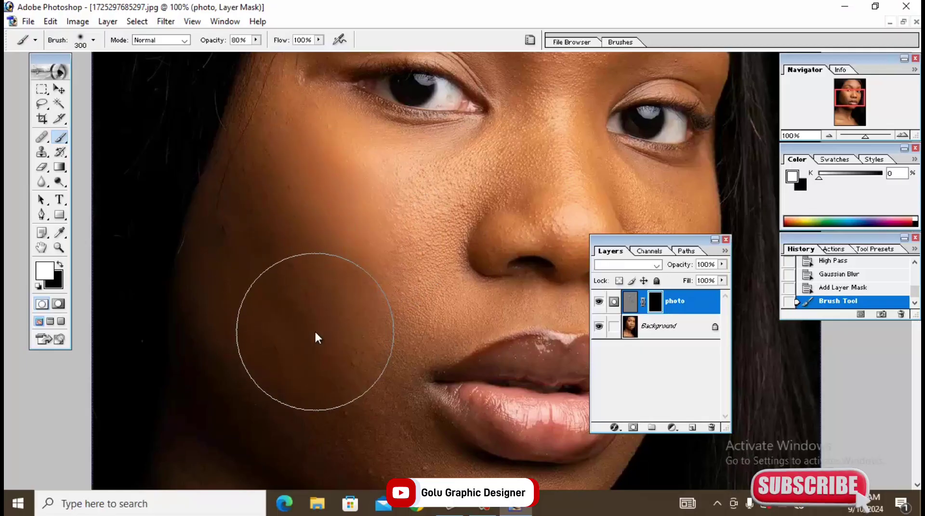
pyautogui.click(315, 332)
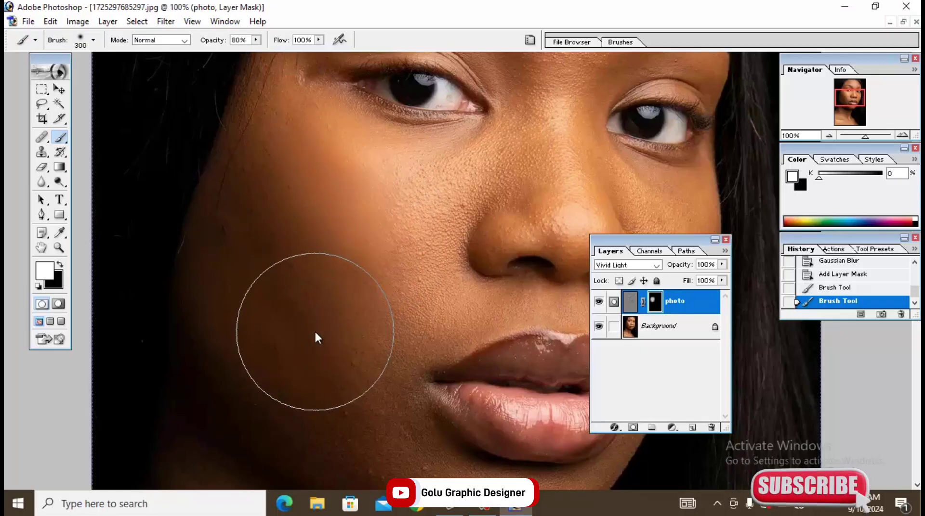
# - Shrink the brush tip to 100 px
pyautogui.press('[')
pyautogui.press('[')
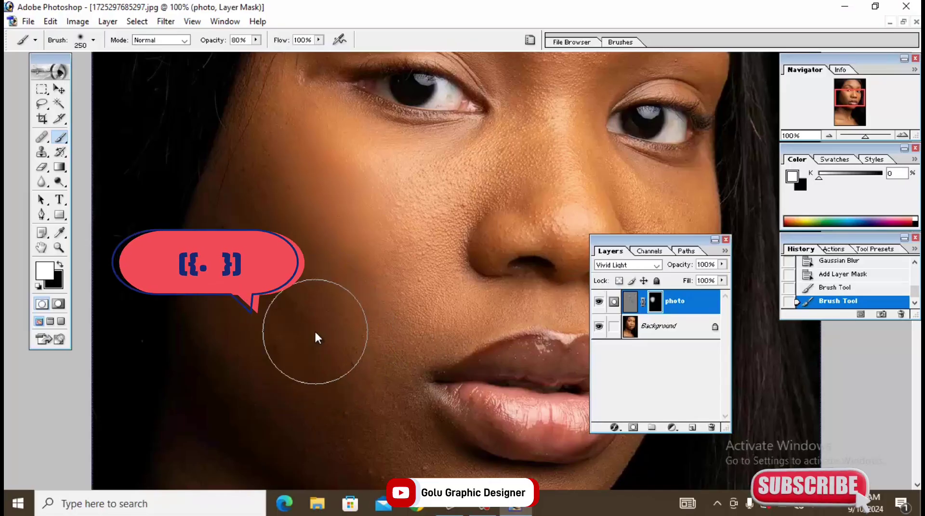
pyautogui.press('[')
pyautogui.press('[')
pyautogui.press('[')
pyautogui.scroll(5, 320, 331)
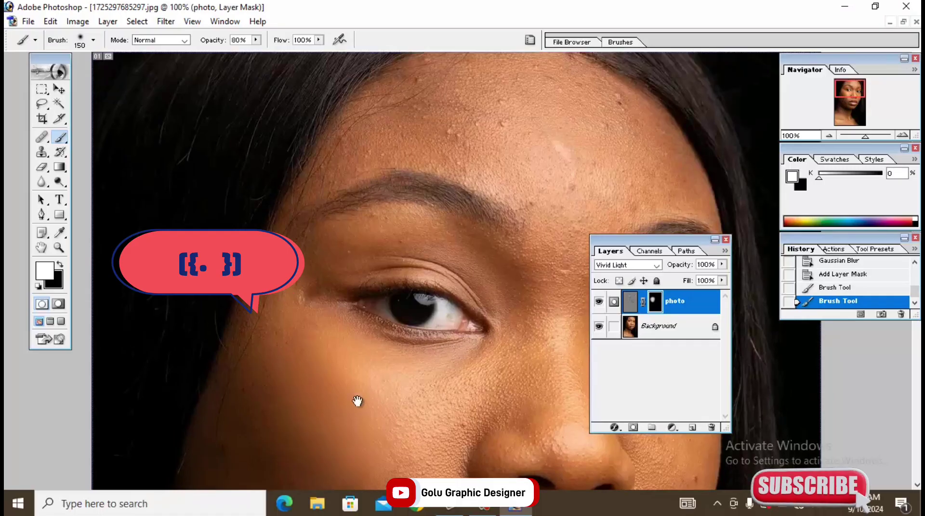
pyautogui.press('[')
pyautogui.press('[')
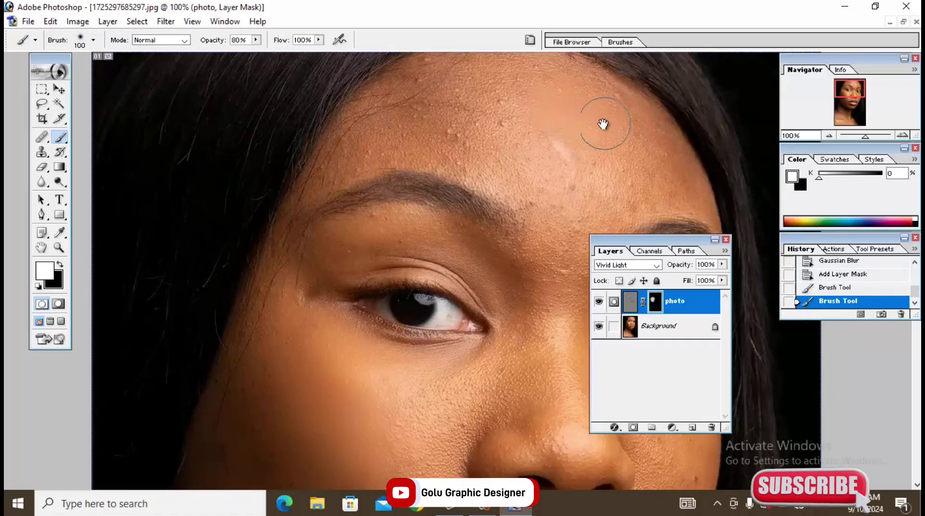
# - Hide the panels, zoom to 200% and paint the mask to smooth the forehead down to the eyebrow
pyautogui.press('Tab')
pyautogui.hotkey('ctrl', '+')
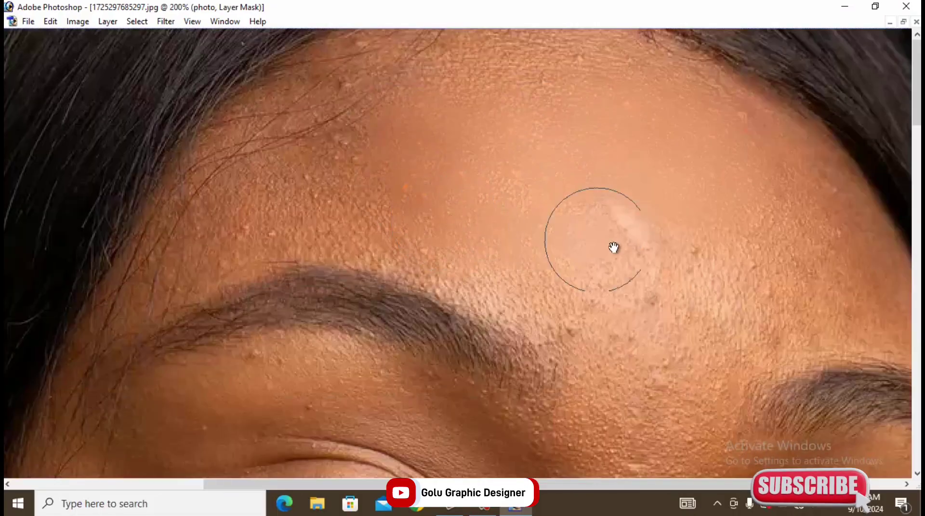
pyautogui.moveTo(620, 250); pyautogui.dragTo(707, 264)
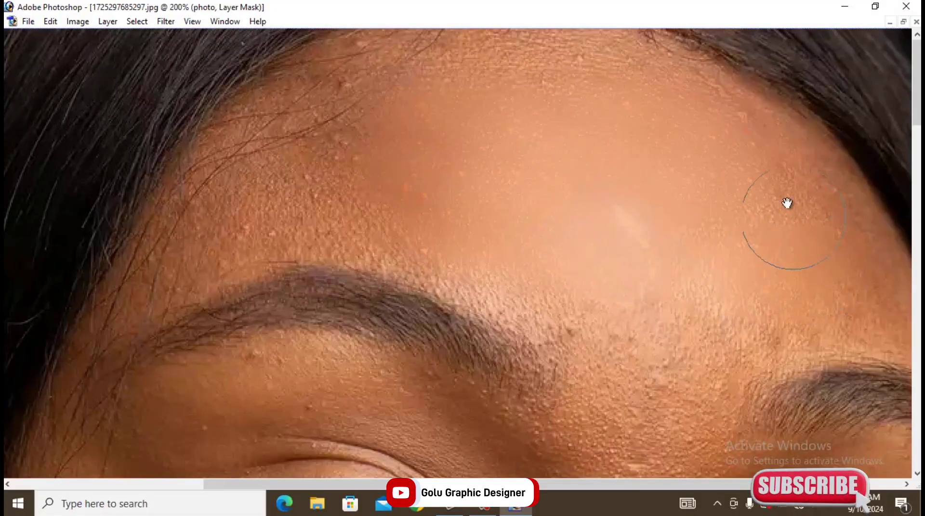
pyautogui.moveTo(629, 111); pyautogui.dragTo(622, 112)
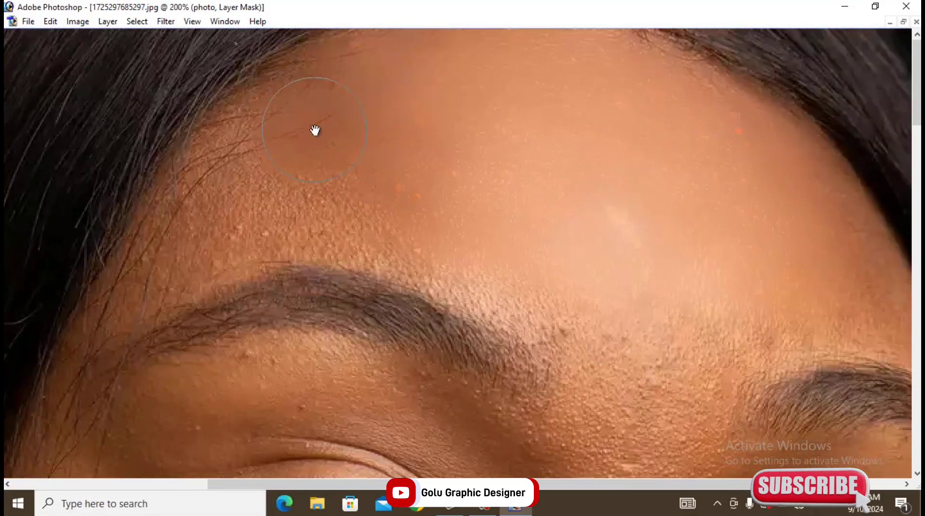
pyautogui.press('[')
pyautogui.press('[')
pyautogui.press('[')
pyautogui.moveTo(216, 180)
pyautogui.mouseDown()
pyautogui.moveTo(221, 186)
pyautogui.moveTo(159, 258)
pyautogui.moveTo(366, 221)
pyautogui.moveTo(572, 254)
pyautogui.moveTo(407, 246)
pyautogui.moveTo(583, 314)
pyautogui.moveTo(410, 248)
pyautogui.mouseUp()
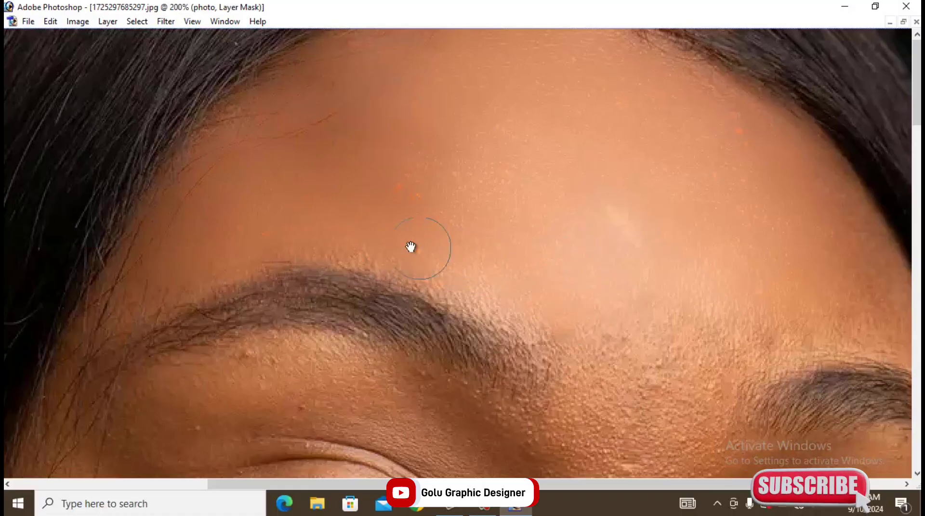
# - Smooth the skin below the brows and along both eyelid creases
pyautogui.scroll(-3, 628, 116)
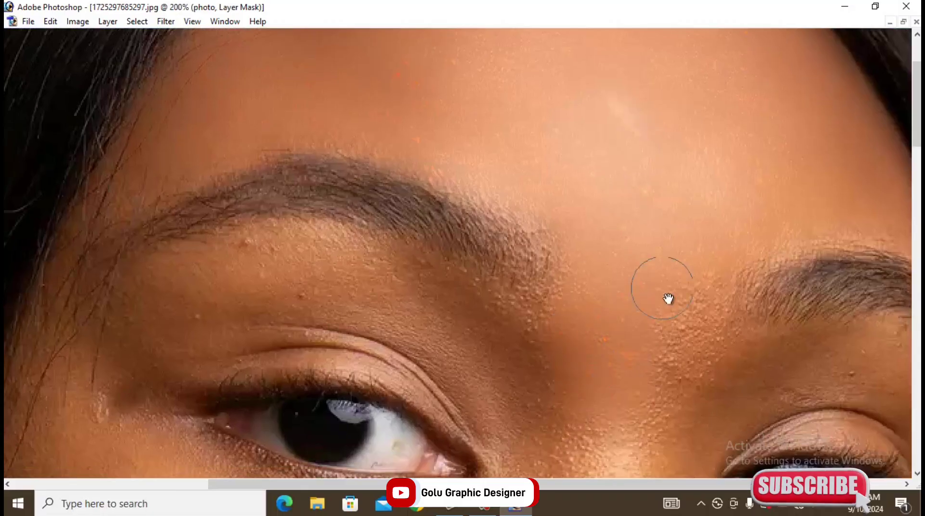
pyautogui.moveTo(668, 298)
pyautogui.mouseDown()
pyautogui.moveTo(550, 448)
pyautogui.moveTo(454, 305)
pyautogui.moveTo(101, 326)
pyautogui.moveTo(386, 343)
pyautogui.mouseUp()
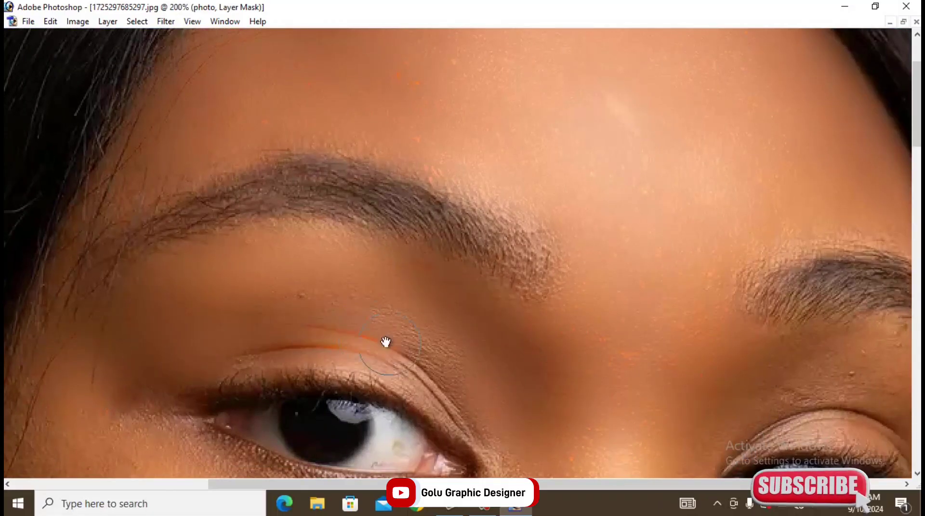
pyautogui.scroll(-2, 475, 340)
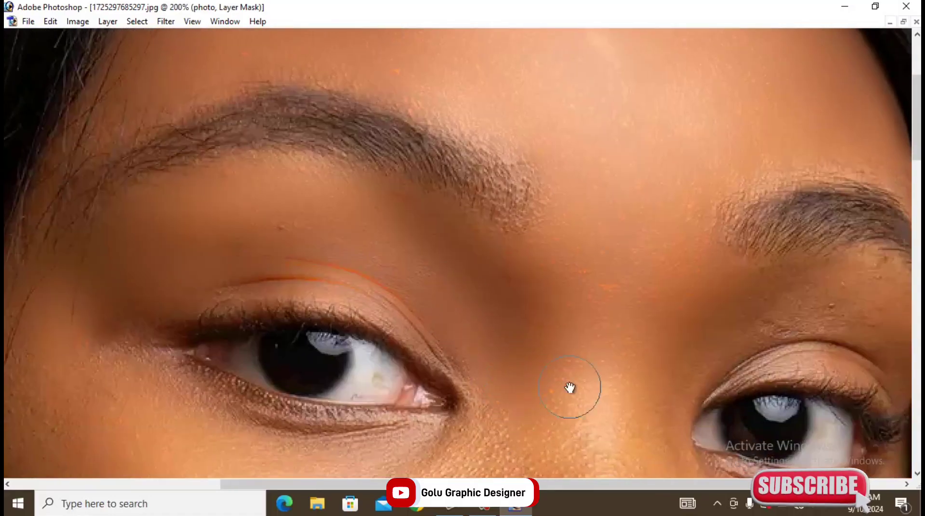
pyautogui.moveTo(570, 388)
pyautogui.mouseDown()
pyautogui.moveTo(613, 423)
pyautogui.moveTo(818, 306)
pyautogui.moveTo(849, 299)
pyautogui.moveTo(890, 339)
pyautogui.mouseUp()
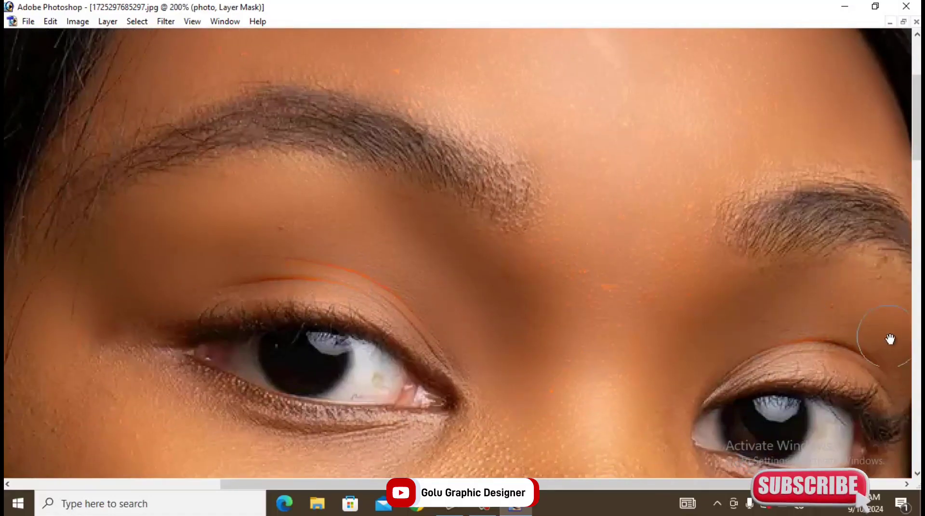
# - Smooth the right cheek's dark spot, the cheek beside the nose, and the nose and left cheek
pyautogui.scroll(-3, 601, 248)
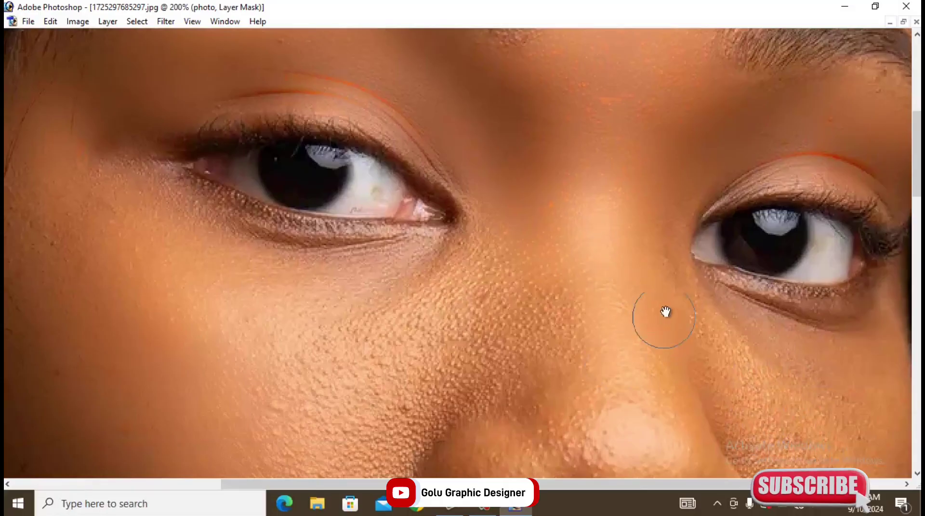
pyautogui.scroll(-2, 867, 333)
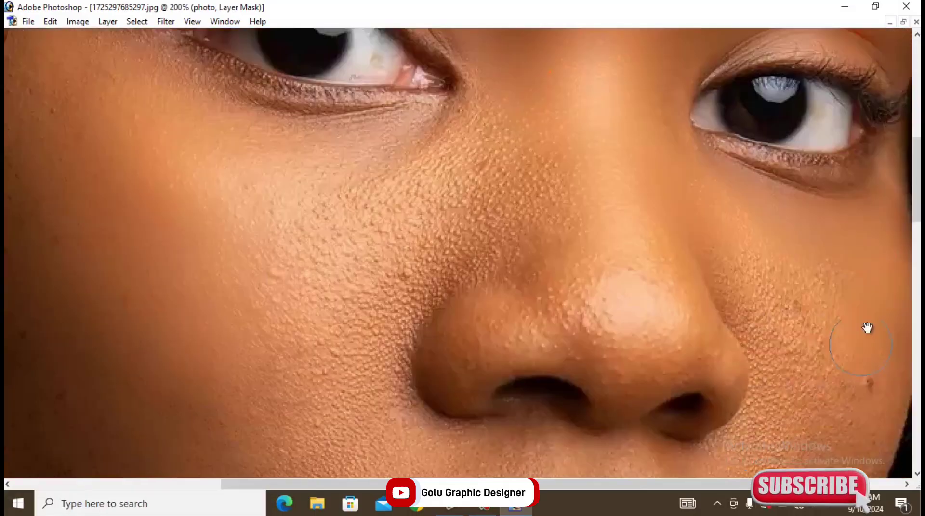
pyautogui.moveTo(867, 328); pyautogui.dragTo(862, 361)
pyautogui.moveTo(797, 287); pyautogui.dragTo(760, 330)
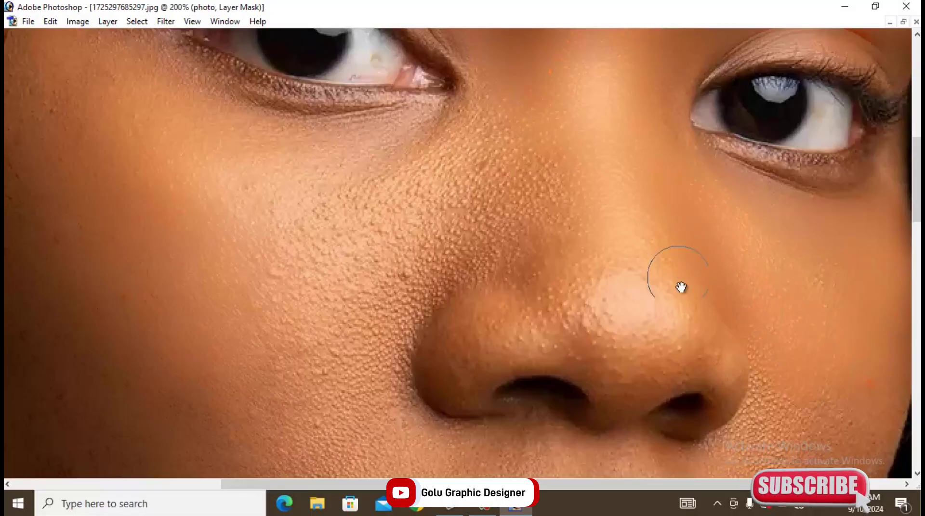
pyautogui.moveTo(470, 140)
pyautogui.mouseDown()
pyautogui.moveTo(498, 188)
pyautogui.moveTo(392, 198)
pyautogui.moveTo(556, 325)
pyautogui.moveTo(256, 270)
pyautogui.moveTo(188, 145)
pyautogui.moveTo(654, 310)
pyautogui.moveTo(811, 264)
pyautogui.moveTo(582, 212)
pyautogui.mouseUp()
# - Zoom out and pan across the lips and chin to inspect the lower-face retouch
pyautogui.scroll(-2, 530, 221)
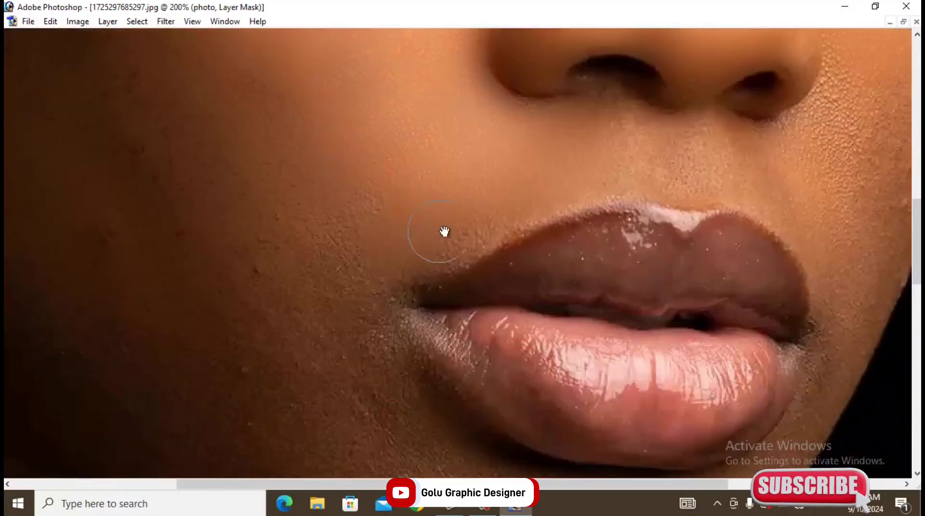
pyautogui.hotkey('ctrl', '-')
pyautogui.hotkey('ctrl', '-')
pyautogui.scroll(3, 494, 294)
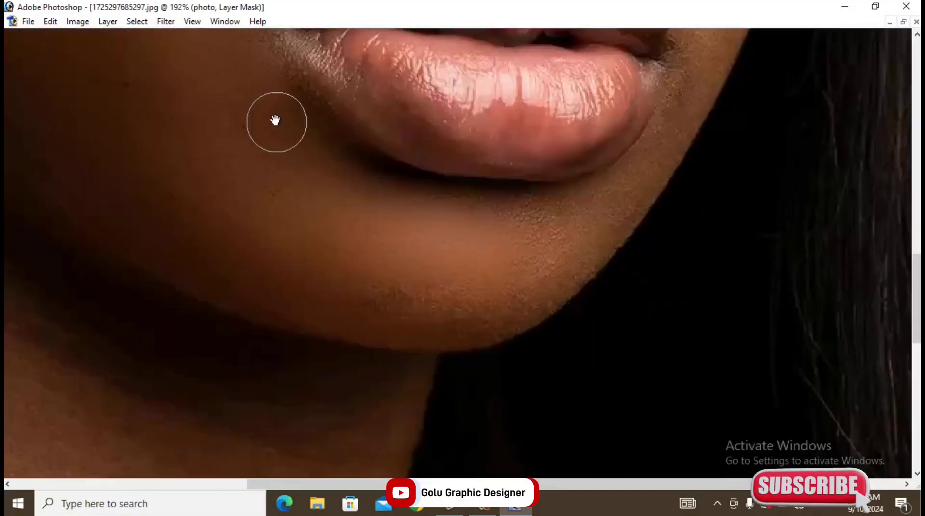
pyautogui.moveTo(275, 119)
pyautogui.mouseDown()
pyautogui.moveTo(527, 206)
pyautogui.moveTo(639, 172)
pyautogui.mouseUp()
pyautogui.scroll(2, 597, 111)
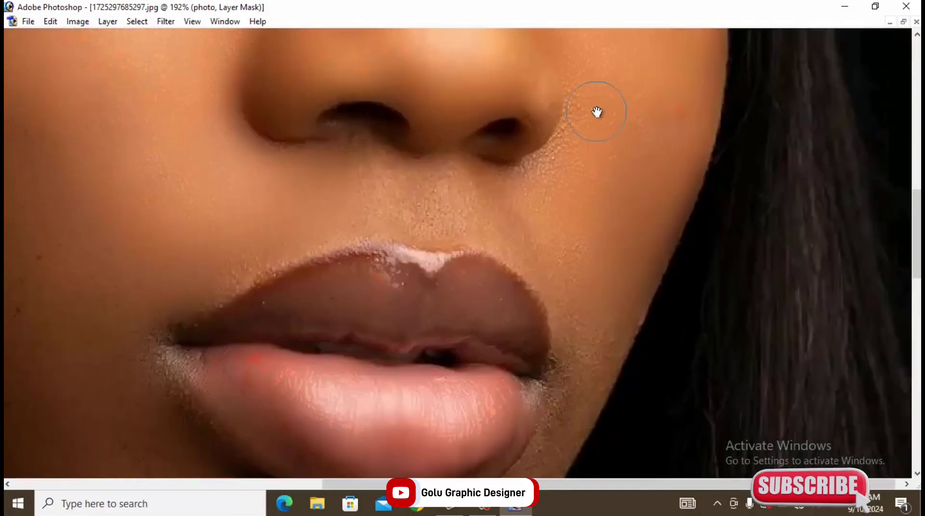
pyautogui.scroll(-4, 520, 378)
pyautogui.moveTo(521, 378)
pyautogui.mouseDown()
pyautogui.moveTo(630, 299)
pyautogui.moveTo(435, 147)
pyautogui.mouseUp()
pyautogui.scroll(-3, 227, 407)
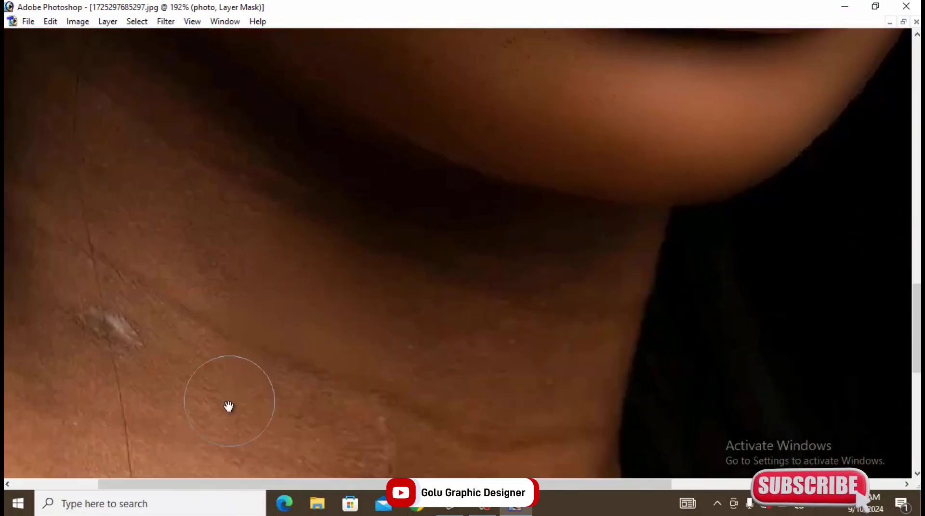
pyautogui.scroll(3, 73, 404)
pyautogui.scroll(-3, 607, 440)
pyautogui.scroll(-2, 749, 480)
pyautogui.scroll(-3, 250, 369)
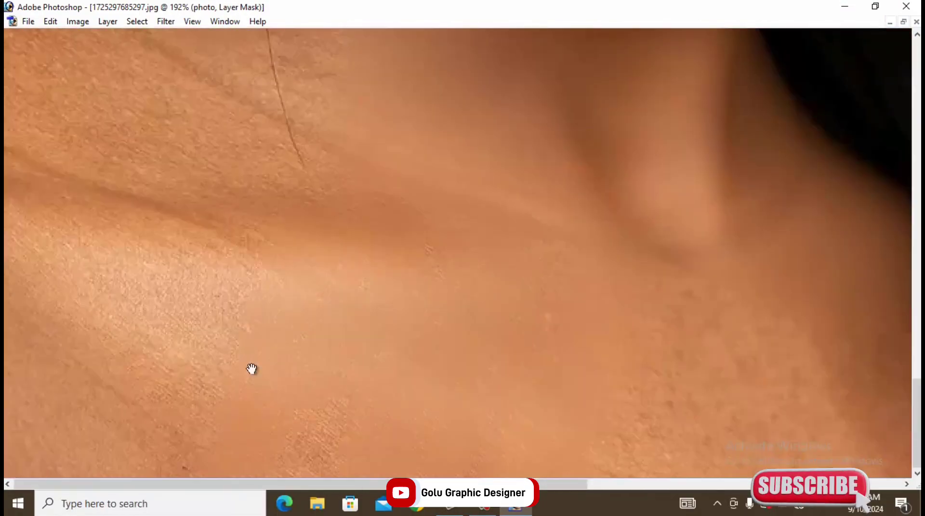
pyautogui.scroll(3, 39, 440)
pyautogui.scroll(-2, 223, 205)
pyautogui.scroll(-2, 821, 400)
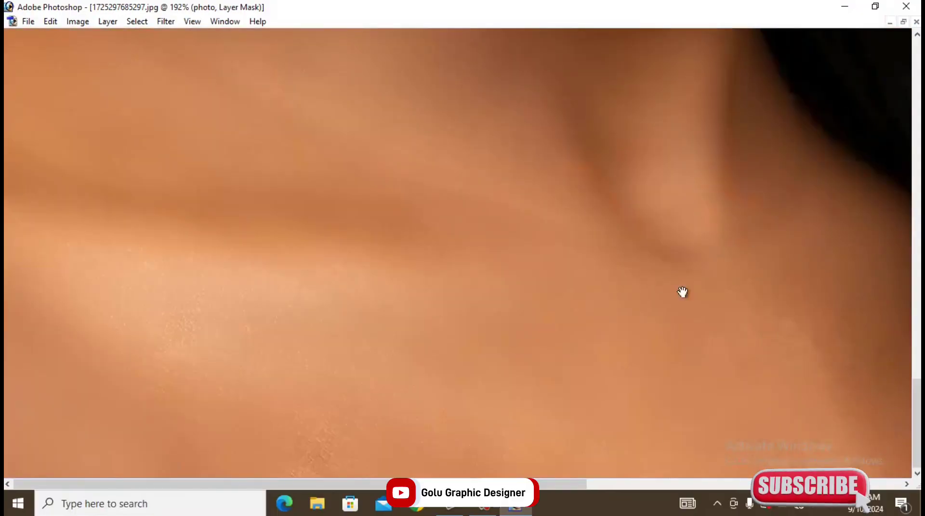
pyautogui.scroll(3, 153, 300)
pyautogui.scroll(3, 328, 262)
pyautogui.scroll(2, 322, 231)
# - Fit the whole face on screen, inspect the brows and eyes, then restore the toolbox and palettes
pyautogui.hotkey('ctrl', '0')
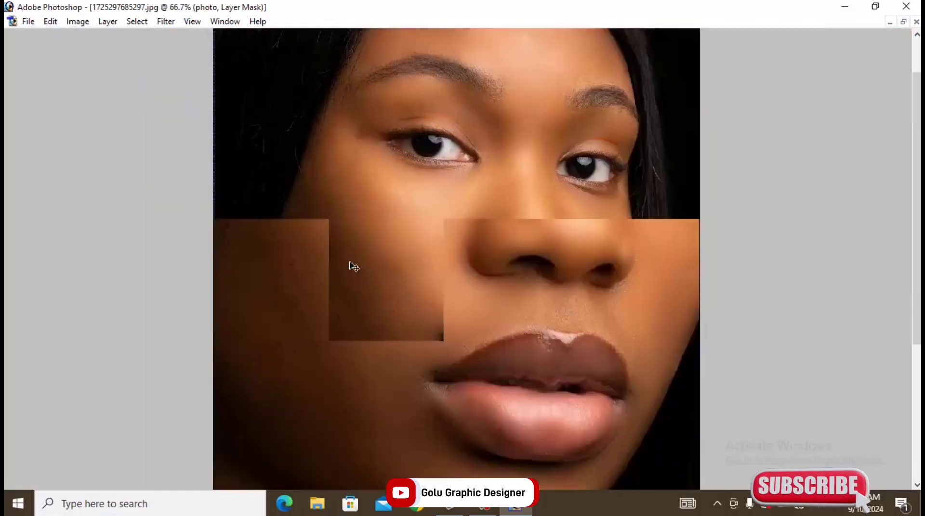
pyautogui.scroll(5, 530, 145)
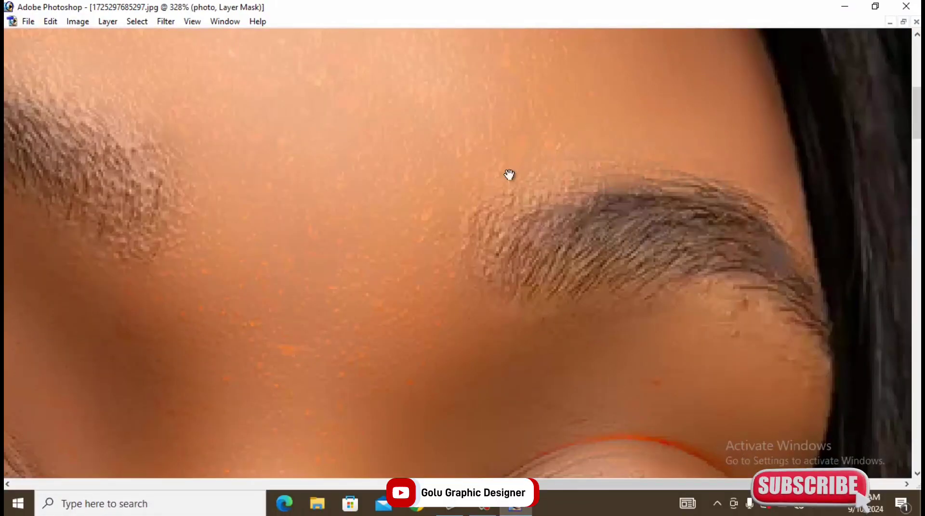
pyautogui.scroll(2, 510, 175)
pyautogui.hscroll(-5, 582, 306)
pyautogui.hscroll(-3, 265, 333)
pyautogui.scroll(2, 255, 379)
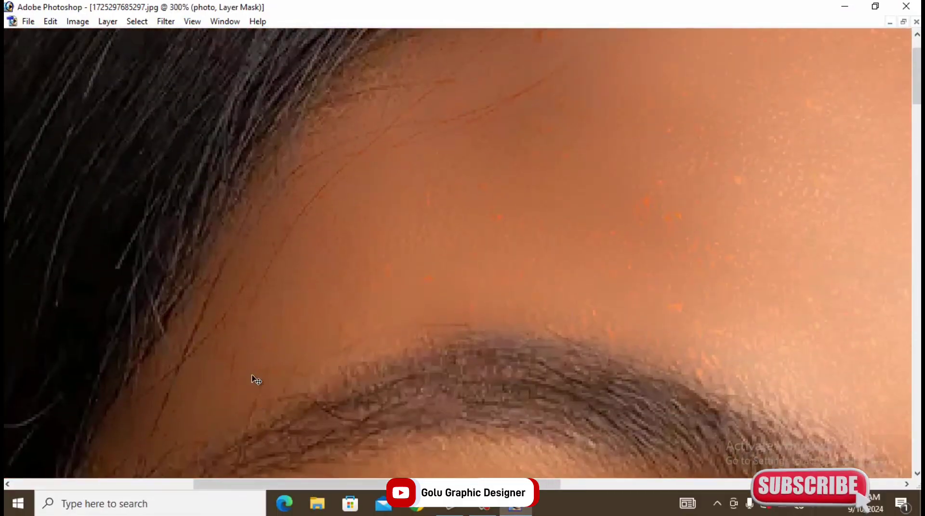
pyautogui.scroll(-2, 254, 378)
pyautogui.moveTo(479, 378); pyautogui.dragTo(503, 253)
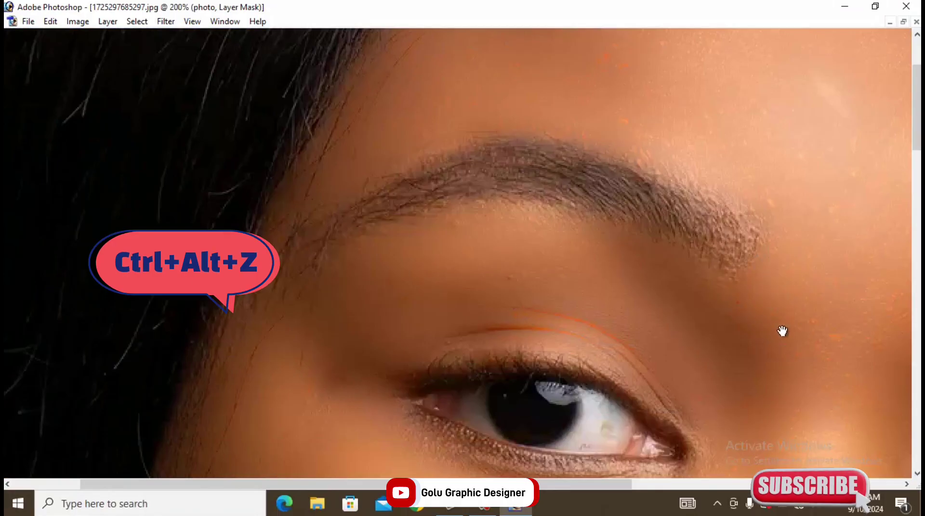
pyautogui.moveTo(781, 330); pyautogui.dragTo(698, 267)
pyautogui.scroll(-1, 518, 252)
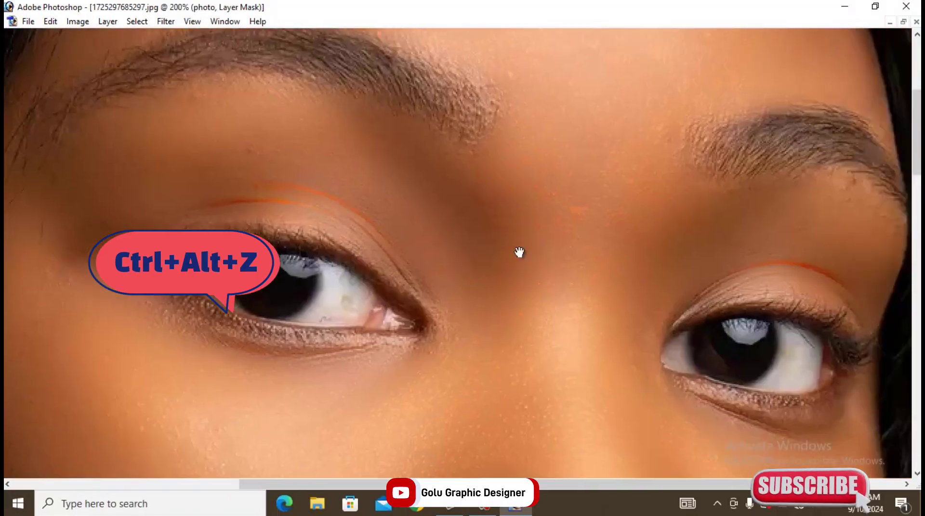
pyautogui.scroll(-2, 523, 256)
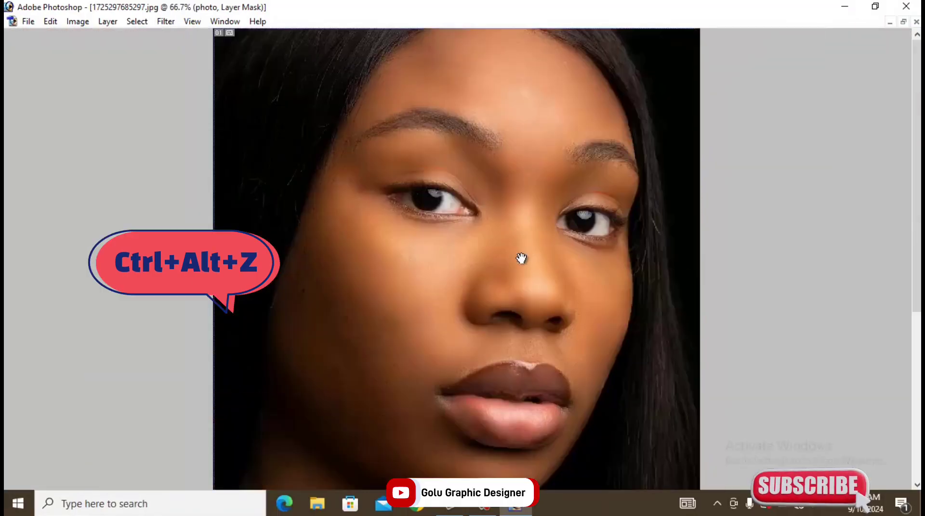
pyautogui.moveTo(522, 258); pyautogui.dragTo(528, 226)
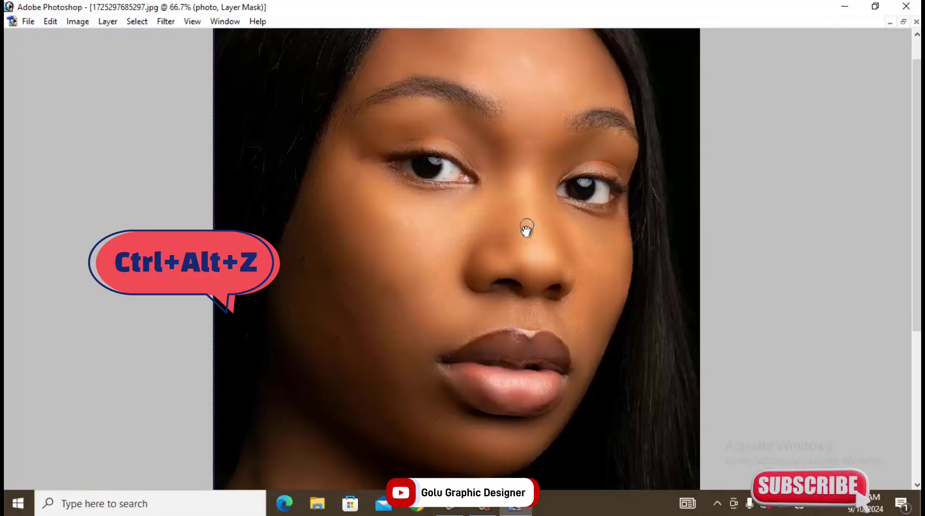
pyautogui.scroll(-2, 496, 283)
pyautogui.scroll(-2, 499, 286)
pyautogui.scroll(2, 496, 283)
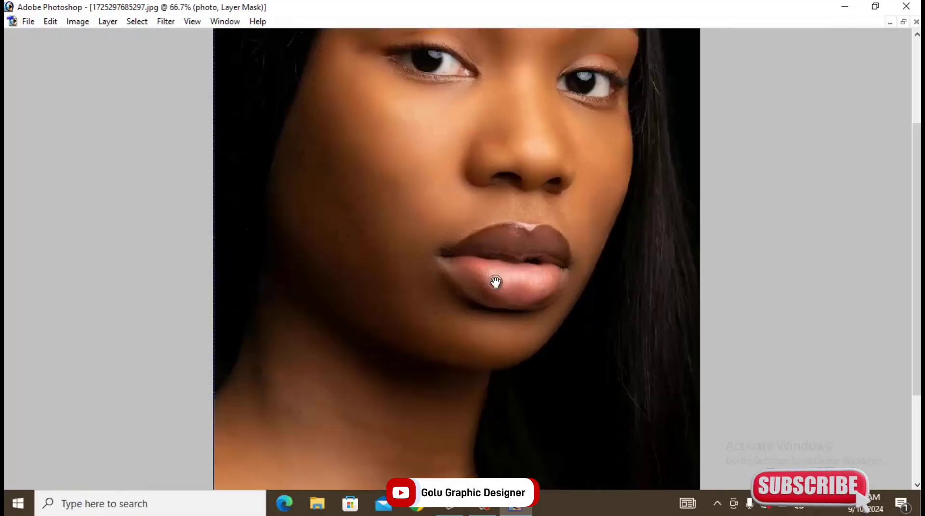
pyautogui.moveTo(473, 264)
pyautogui.mouseDown()
pyautogui.moveTo(471, 327)
pyautogui.moveTo(521, 182)
pyautogui.mouseUp()
pyautogui.press('Tab')
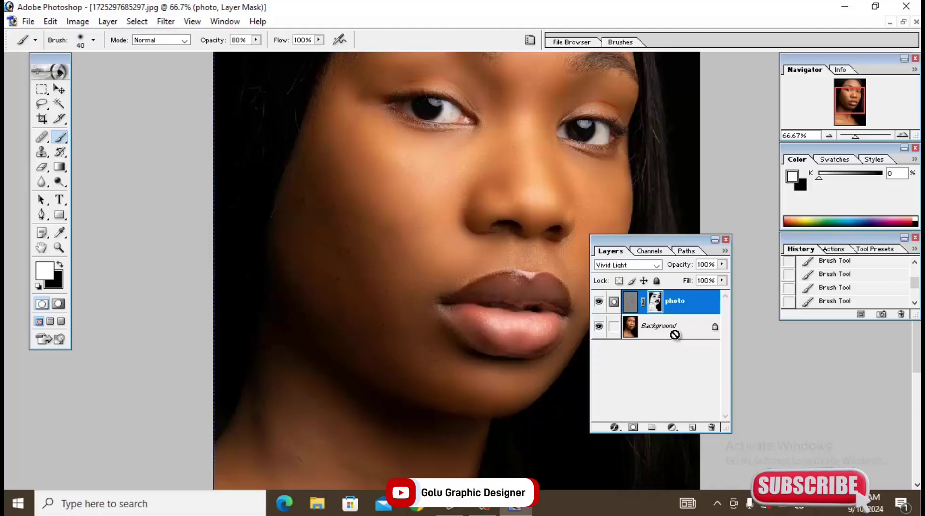
# - Merge the photo layer into the Background and move the Layers palette to uncover the History list
pyautogui.hotkey('ctrl', 'e')
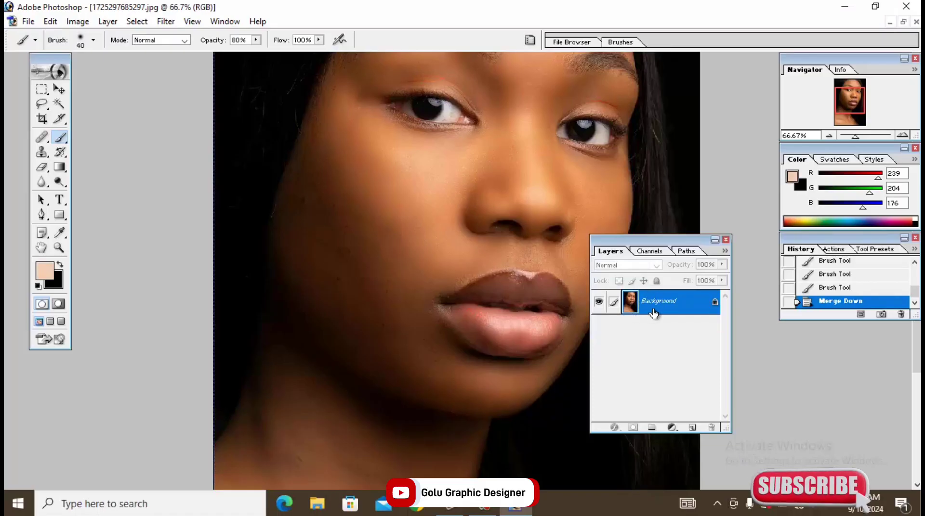
pyautogui.moveTo(601, 250); pyautogui.dragTo(707, 256)
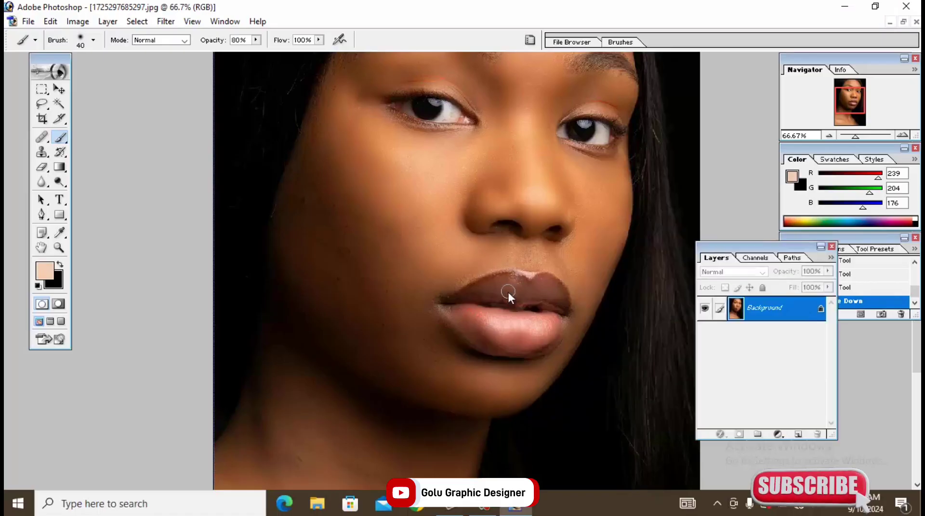
pyautogui.moveTo(411, 256); pyautogui.dragTo(581, 354)
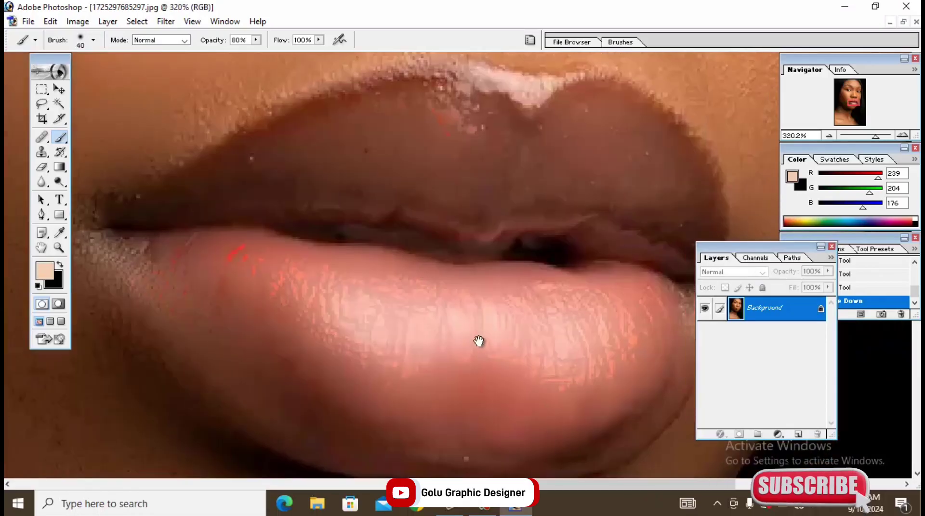
pyautogui.moveTo(479, 342); pyautogui.dragTo(477, 311)
pyautogui.hotkey('ctrl', '-')
pyautogui.hotkey('ctrl', '-')
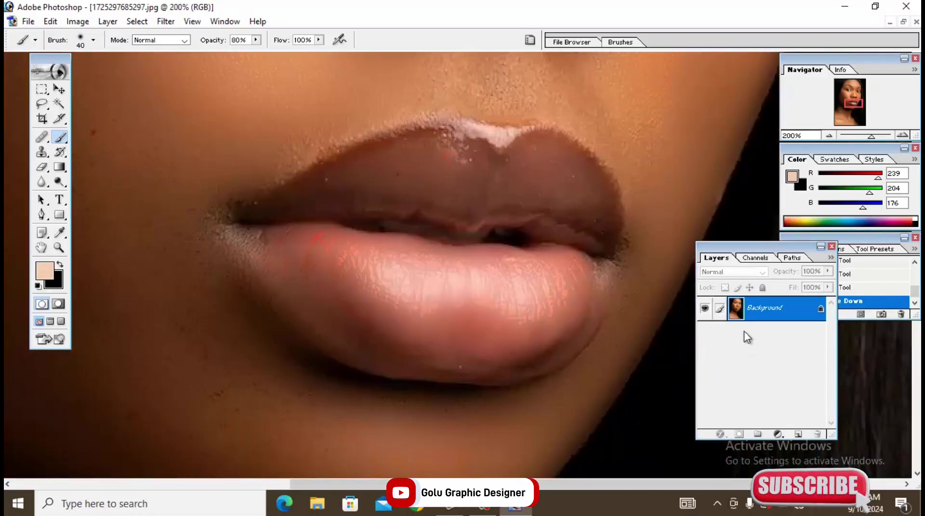
pyautogui.moveTo(729, 254); pyautogui.dragTo(614, 219)
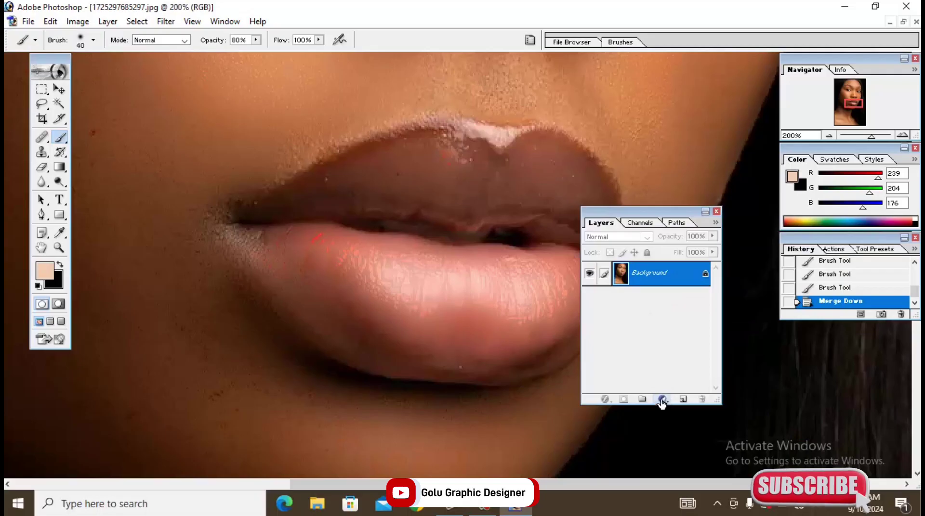
# - Add a Solid Color fill layer set to hot pink FF007E above the portrait
pyautogui.click(662, 399)
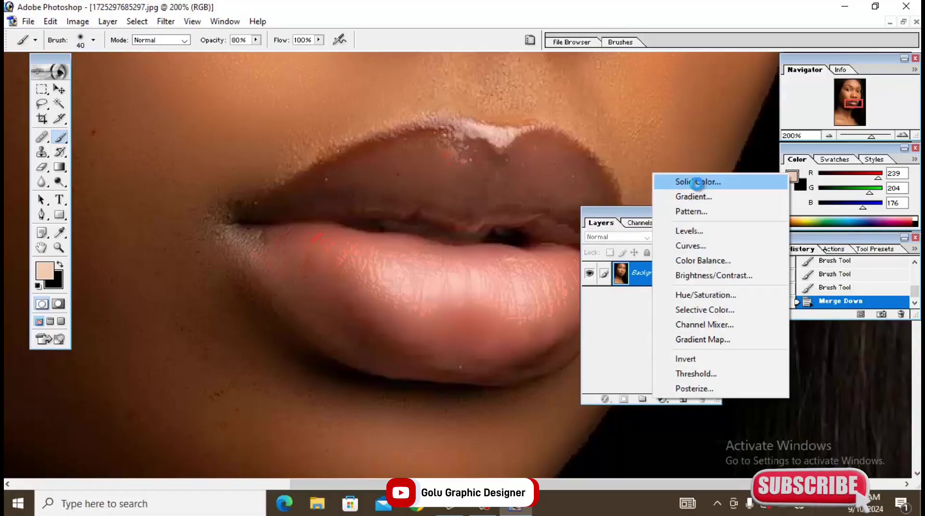
pyautogui.click(697, 184)
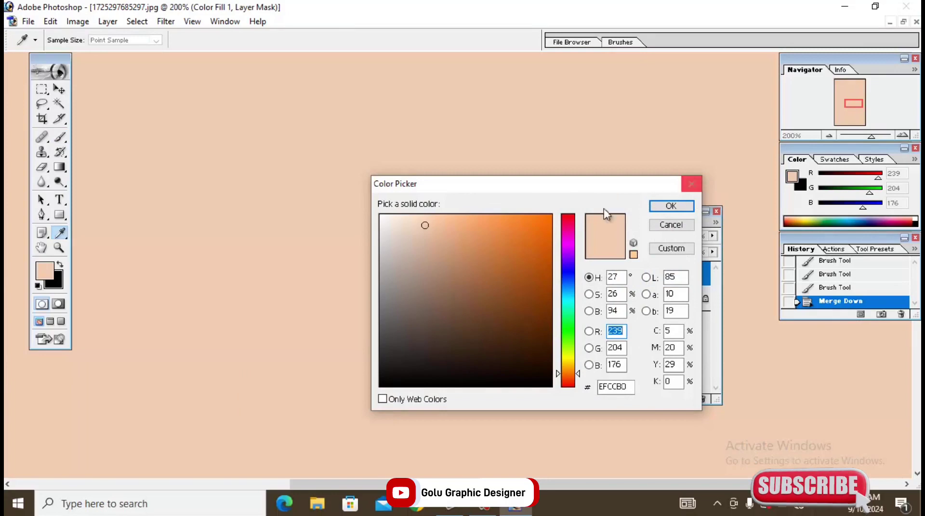
pyautogui.click(551, 215)
pyautogui.click(570, 228)
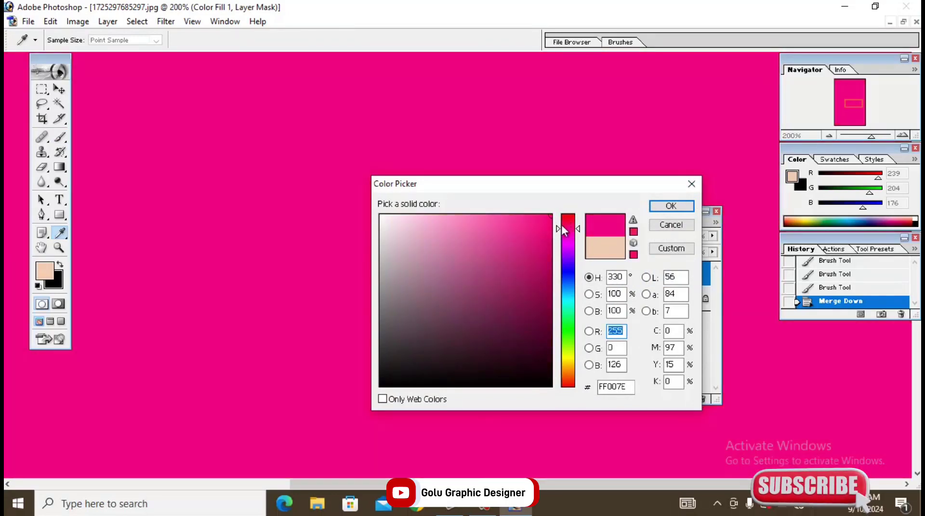
pyautogui.click(671, 207)
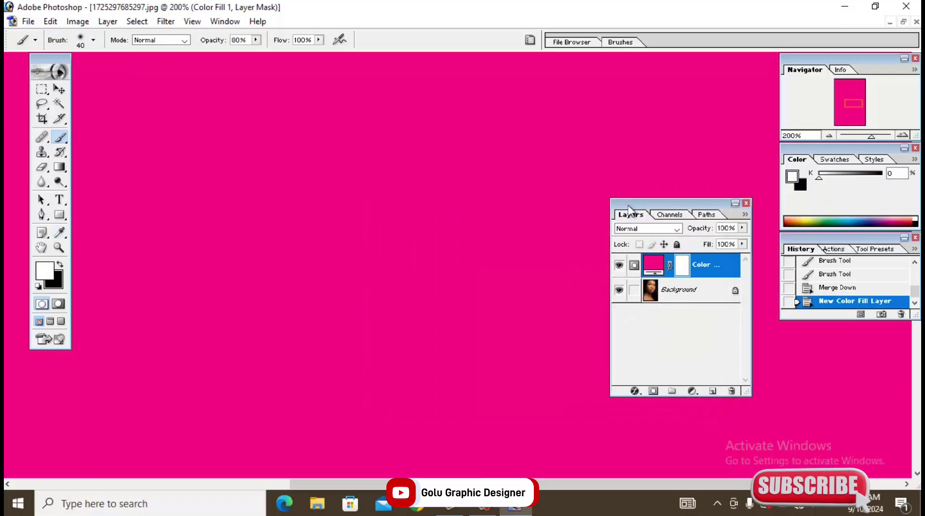
# - View the lips at actual pixels and set the Color Fill 1 layer to Multiply blending
pyautogui.hotkey('ctrl', '-')
pyautogui.hotkey('ctrl', '-')
pyautogui.hotkey('ctrl', '-')
pyautogui.hotkey('ctrl', '-')
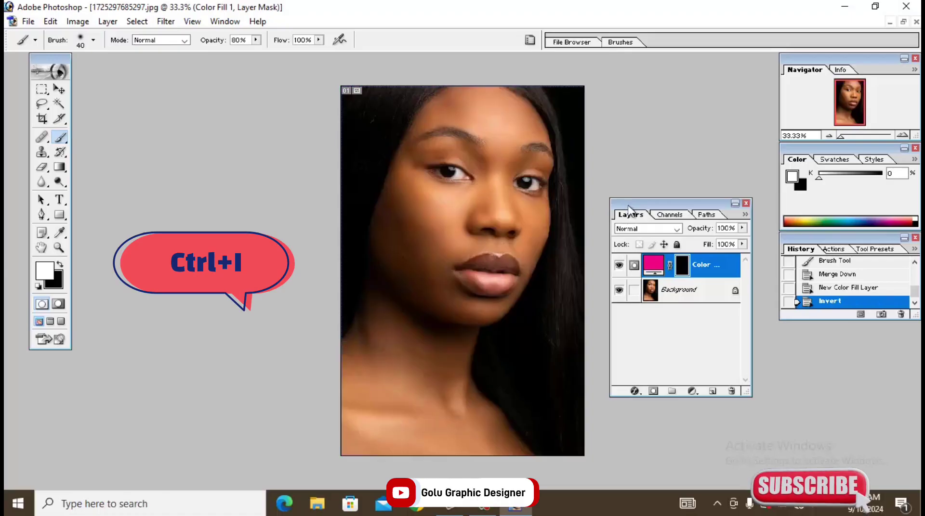
pyautogui.hotkey('ctrl', 'alt', '0')
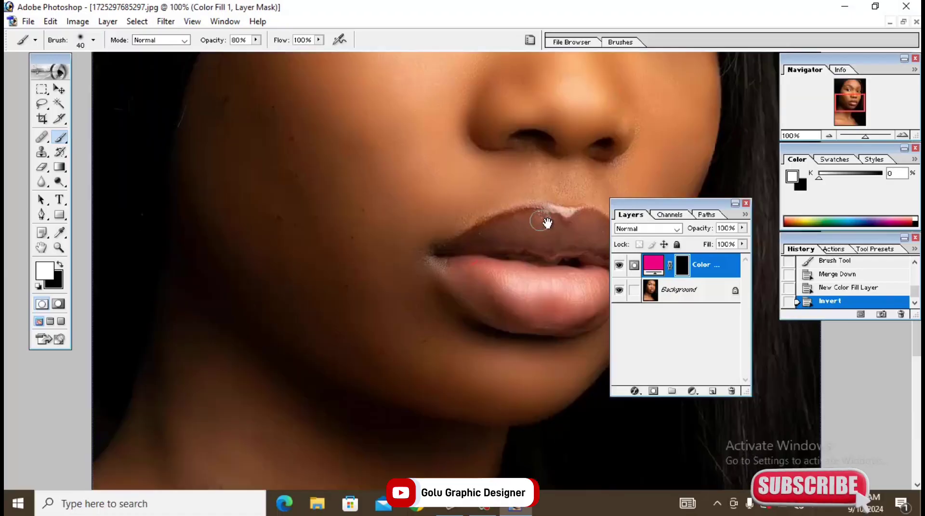
pyautogui.click(630, 230)
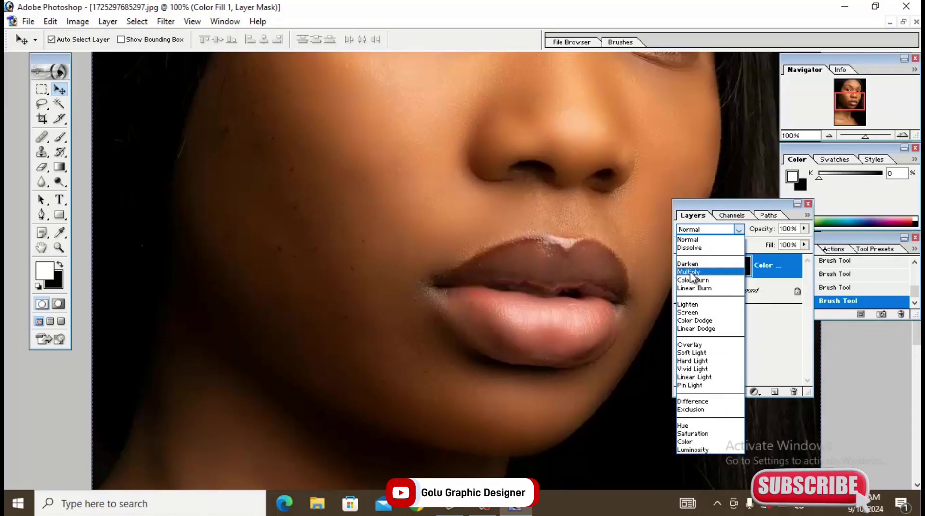
pyautogui.click(693, 272)
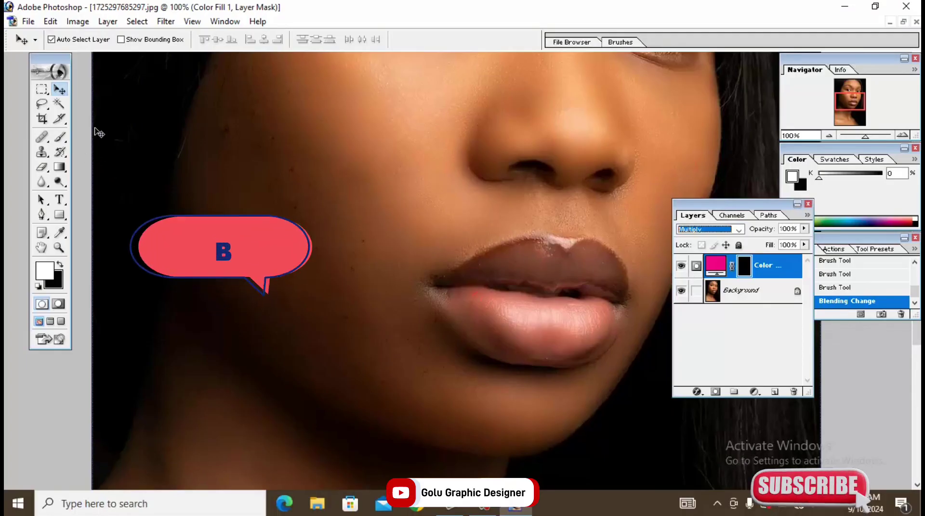
# - Set up a 100% opacity brush at size 30, zoomed closely on the lips
pyautogui.press('b')
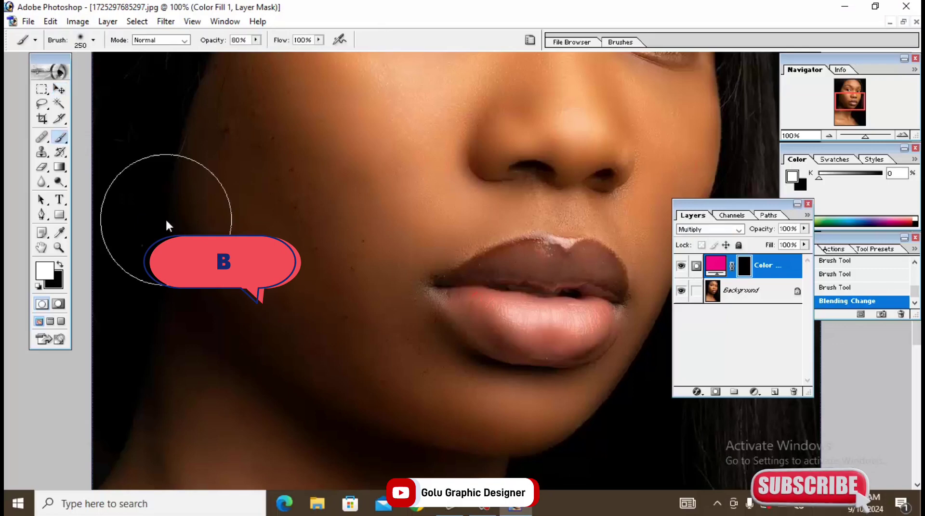
pyautogui.click(249, 41)
pyautogui.write('100')
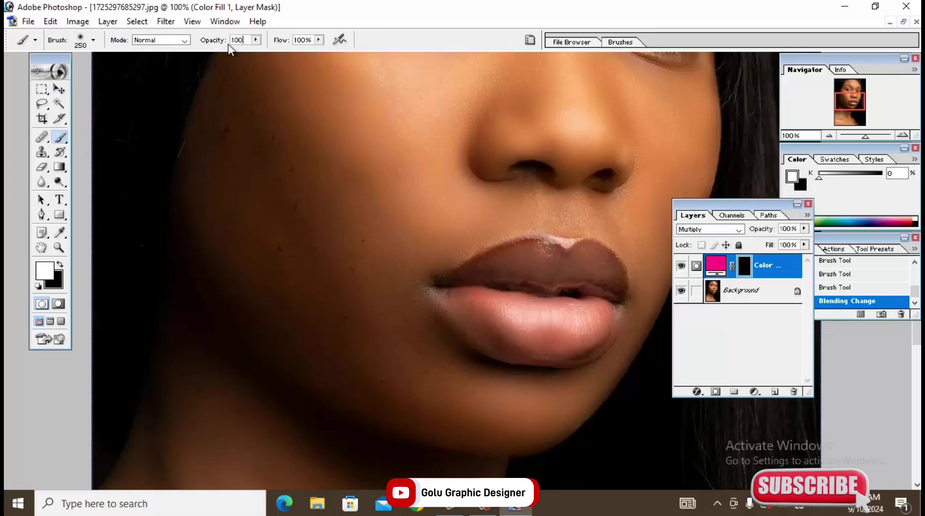
pyautogui.moveTo(215, 94); pyautogui.dragTo(145, 280)
pyautogui.press('[')
pyautogui.press('[')
pyautogui.press('[')
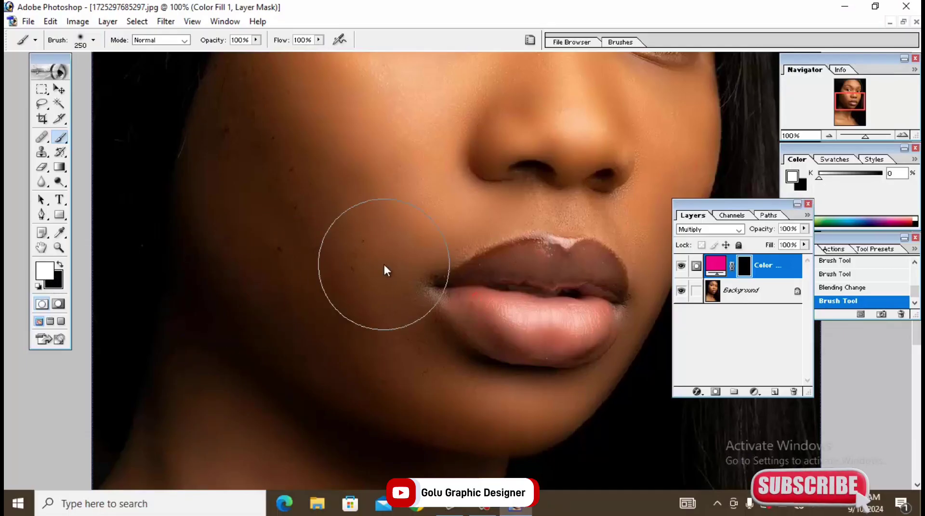
pyautogui.press('[')
pyautogui.press('[')
pyautogui.press('[')
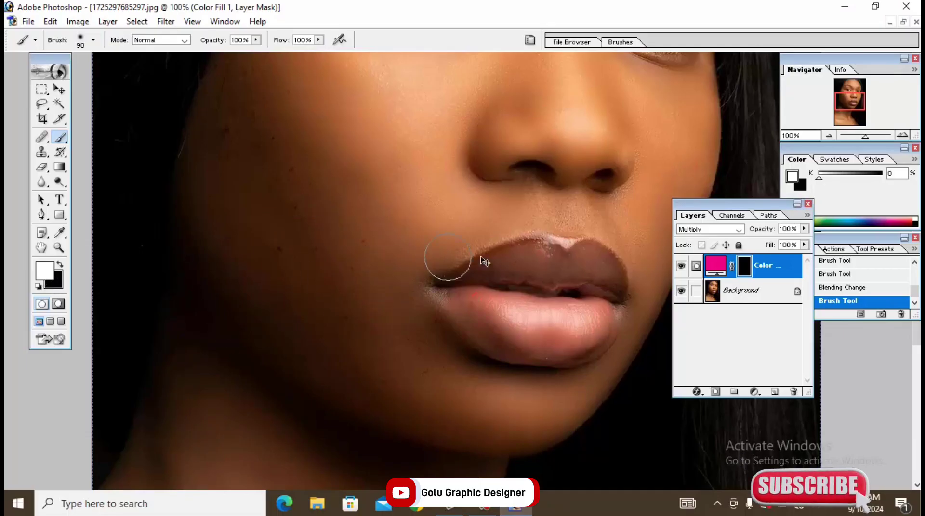
pyautogui.moveTo(412, 236); pyautogui.dragTo(635, 364)
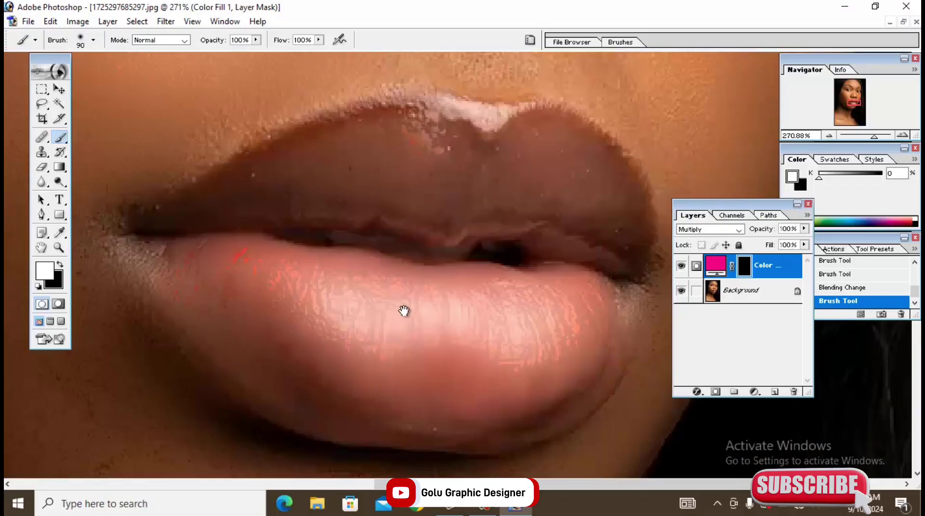
pyautogui.moveTo(403, 310)
pyautogui.mouseDown()
pyautogui.moveTo(430, 343)
pyautogui.moveTo(439, 275)
pyautogui.moveTo(328, 248)
pyautogui.mouseUp()
pyautogui.press('[')
pyautogui.press('[')
pyautogui.press('[')
pyautogui.press('[')
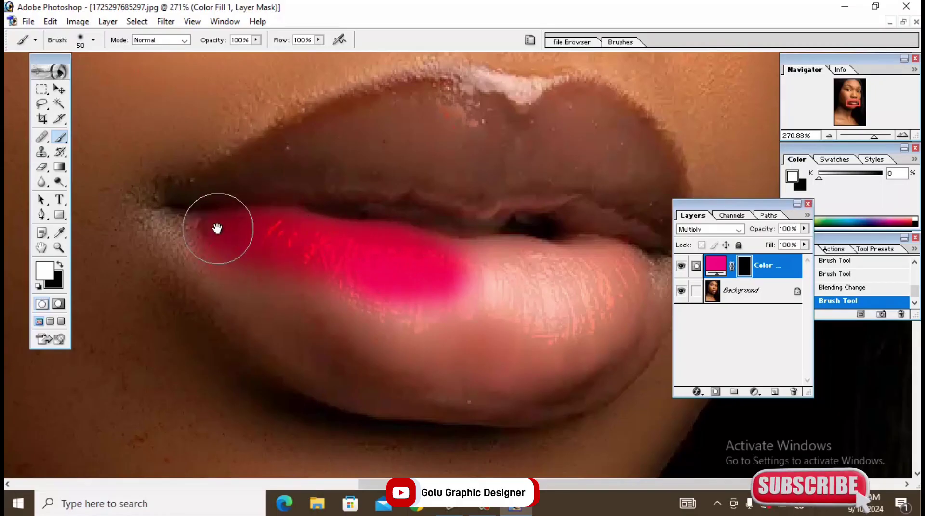
pyautogui.hotkey('ctrl', 'z')
pyautogui.press('[')
pyautogui.press('[')
# - Paint pink over the lower lip and the upper lip through the mask, then zoom out
pyautogui.moveTo(174, 224)
pyautogui.mouseDown()
pyautogui.moveTo(336, 298)
pyautogui.moveTo(413, 256)
pyautogui.moveTo(354, 248)
pyautogui.moveTo(295, 223)
pyautogui.moveTo(208, 219)
pyautogui.moveTo(343, 275)
pyautogui.moveTo(246, 295)
pyautogui.moveTo(262, 330)
pyautogui.moveTo(353, 387)
pyautogui.moveTo(392, 345)
pyautogui.moveTo(377, 330)
pyautogui.moveTo(458, 341)
pyautogui.moveTo(447, 291)
pyautogui.moveTo(254, 299)
pyautogui.mouseUp()
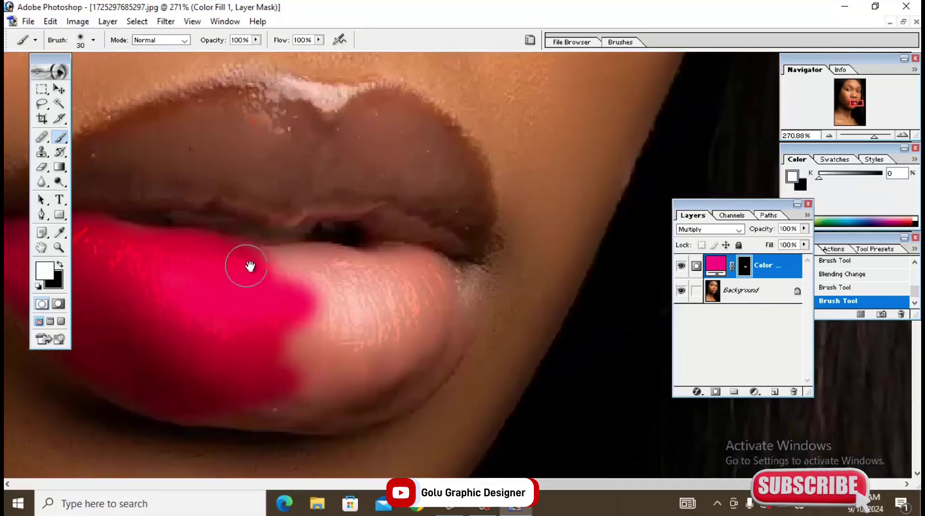
pyautogui.moveTo(247, 264)
pyautogui.mouseDown()
pyautogui.moveTo(325, 263)
pyautogui.moveTo(374, 281)
pyautogui.moveTo(382, 264)
pyautogui.moveTo(458, 270)
pyautogui.moveTo(392, 337)
pyautogui.moveTo(426, 291)
pyautogui.moveTo(301, 309)
pyautogui.moveTo(280, 361)
pyautogui.moveTo(390, 296)
pyautogui.mouseUp()
pyautogui.moveTo(297, 334)
pyautogui.mouseDown()
pyautogui.moveTo(393, 337)
pyautogui.moveTo(477, 314)
pyautogui.moveTo(457, 286)
pyautogui.mouseUp()
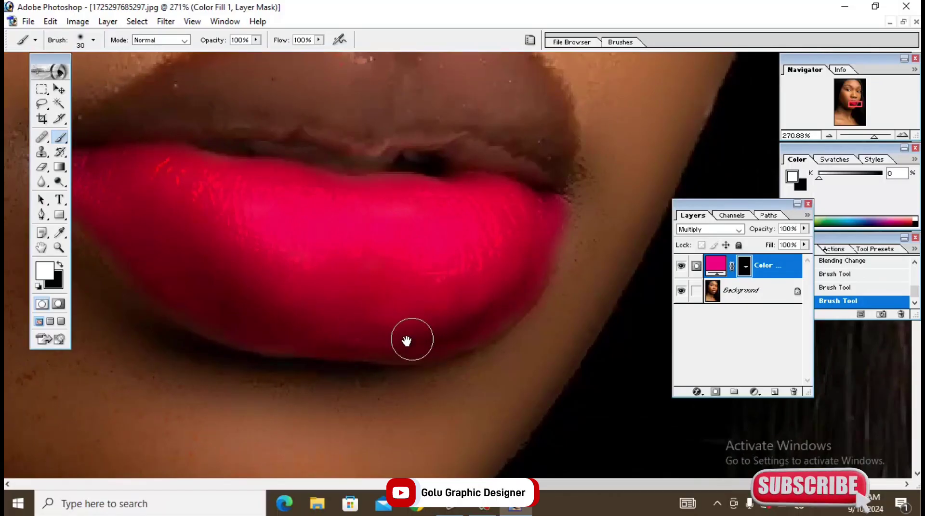
pyautogui.moveTo(331, 345); pyautogui.dragTo(440, 321)
pyautogui.scroll(5, 201, 200)
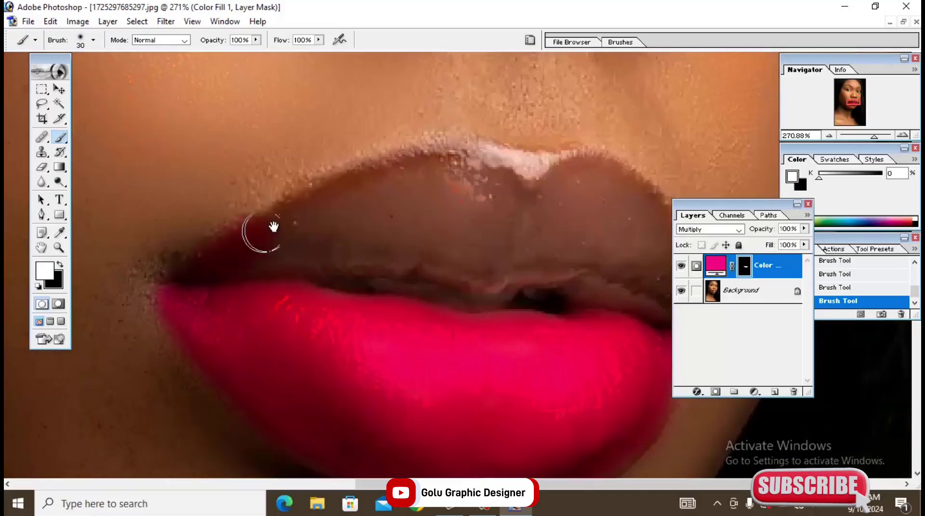
pyautogui.moveTo(262, 230)
pyautogui.mouseDown()
pyautogui.moveTo(440, 165)
pyautogui.moveTo(422, 239)
pyautogui.moveTo(351, 258)
pyautogui.moveTo(449, 267)
pyautogui.moveTo(368, 242)
pyautogui.moveTo(466, 232)
pyautogui.moveTo(413, 243)
pyautogui.moveTo(465, 219)
pyautogui.moveTo(360, 194)
pyautogui.mouseUp()
pyautogui.hotkey('ctrl', 'alt', '0')
pyautogui.hotkey('ctrl', '-')
pyautogui.hotkey('ctrl', '-')
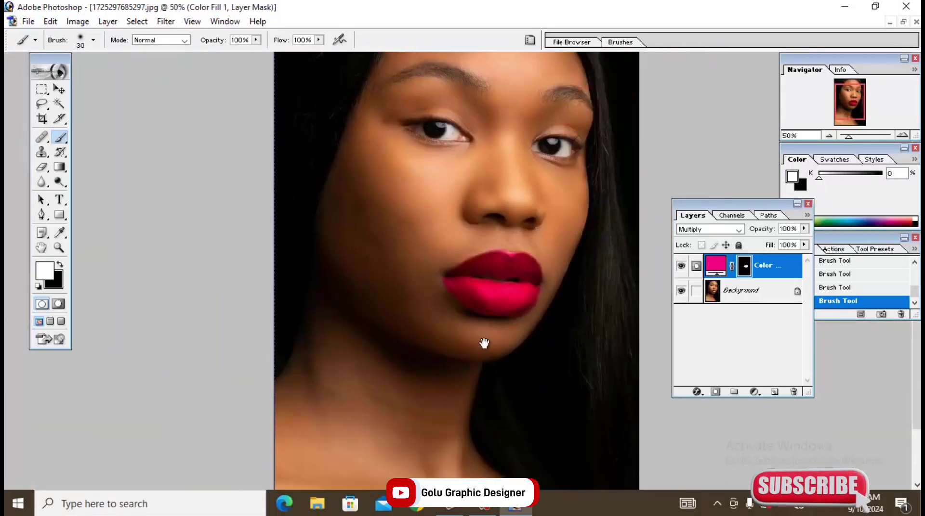
# - Set the Color Fill 1 layer opacity to 80% while viewing the mouth, then view the whole portrait
pyautogui.moveTo(485, 344); pyautogui.dragTo(524, 393)
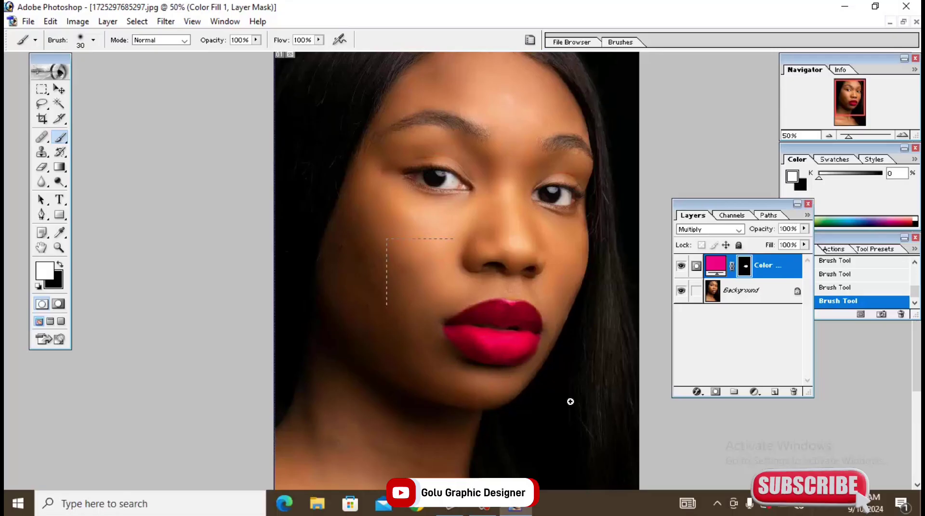
pyautogui.moveTo(387, 238); pyautogui.dragTo(571, 402)
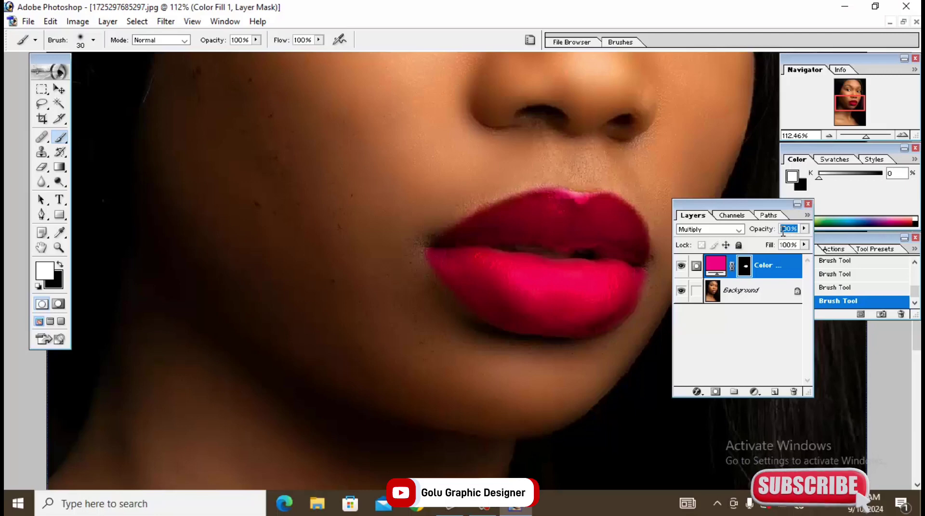
pyautogui.write('80')
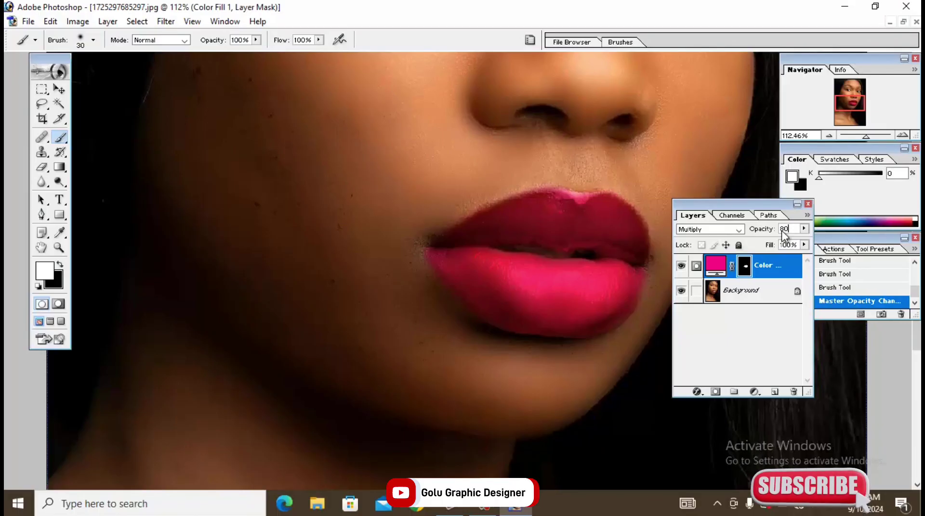
pyautogui.hotkey('ctrl', '-')
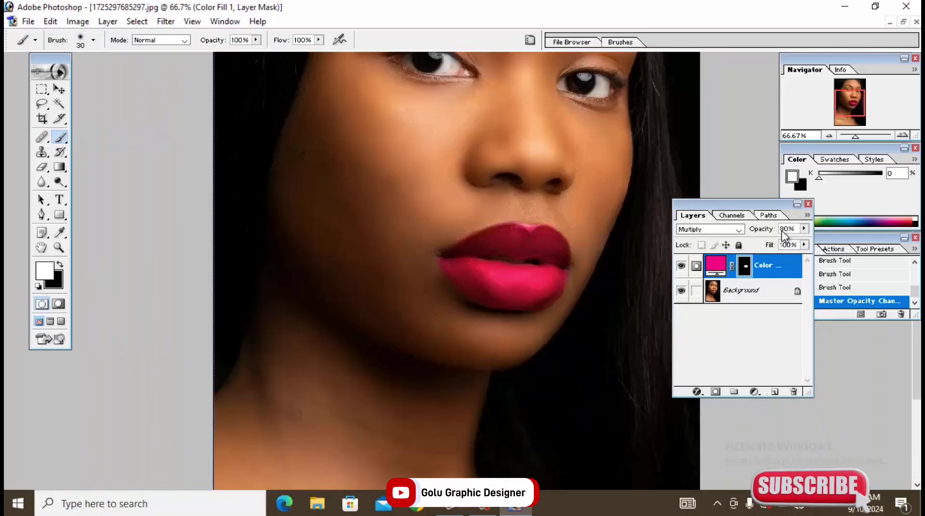
pyautogui.hotkey('ctrl', '-')
pyautogui.hotkey('ctrl', '-')
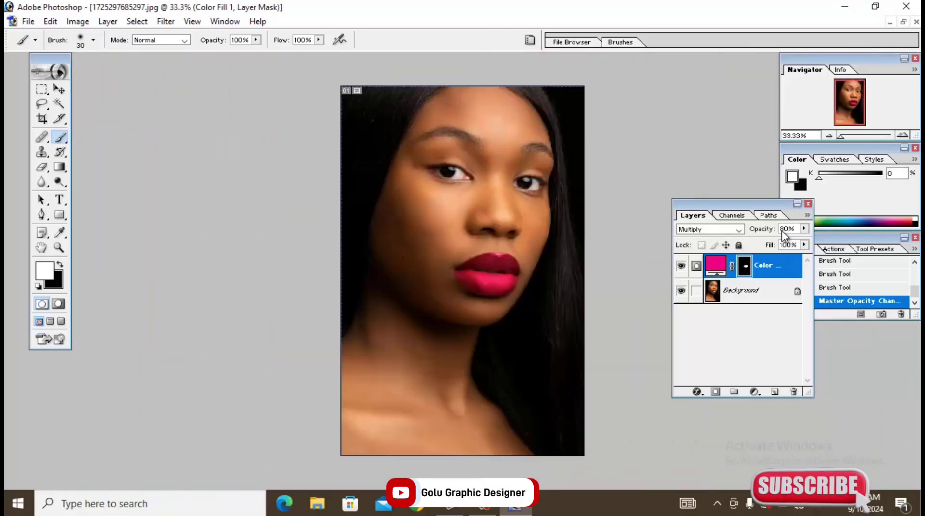